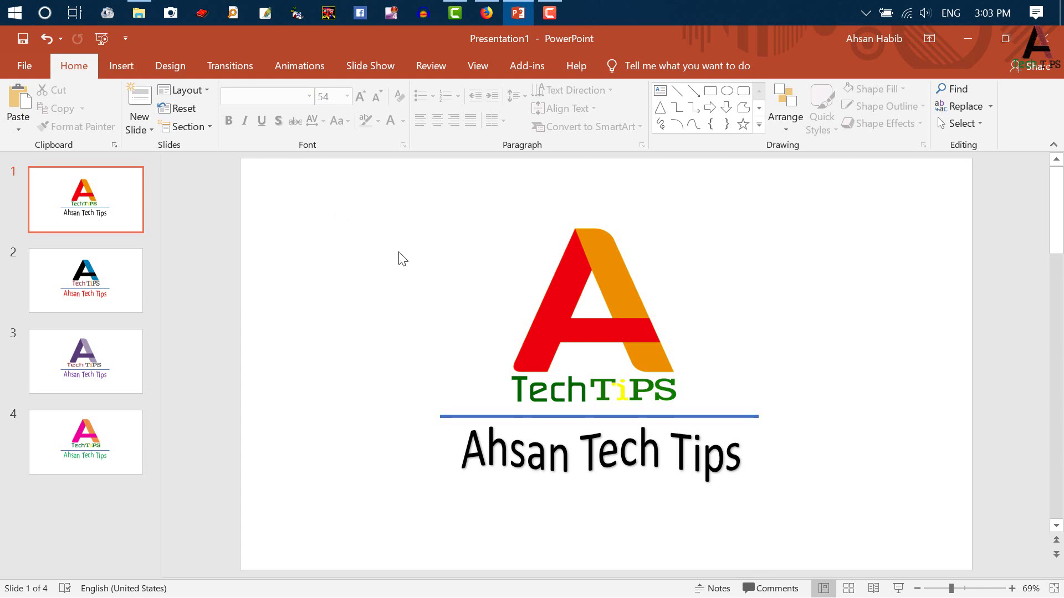
# Step: Look over the gifmaker.me and ezgif.com pages in the browser, then return to PowerPoint
pyautogui.click(486, 12)
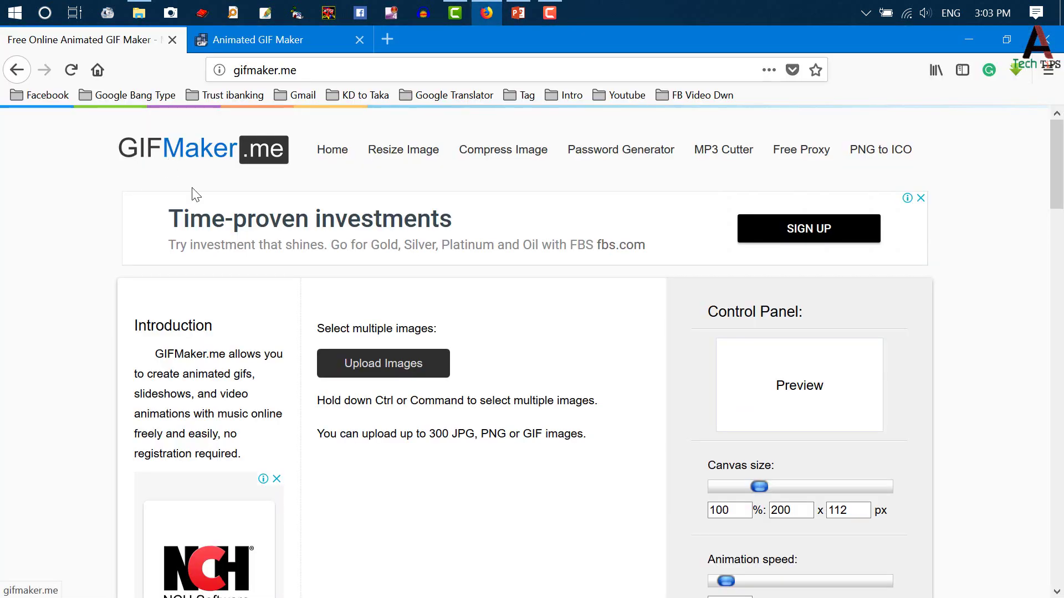
pyautogui.scroll(-2, 673, 357)
pyautogui.scroll(-3, 672, 357)
pyautogui.scroll(5, 669, 358)
pyautogui.click(278, 39)
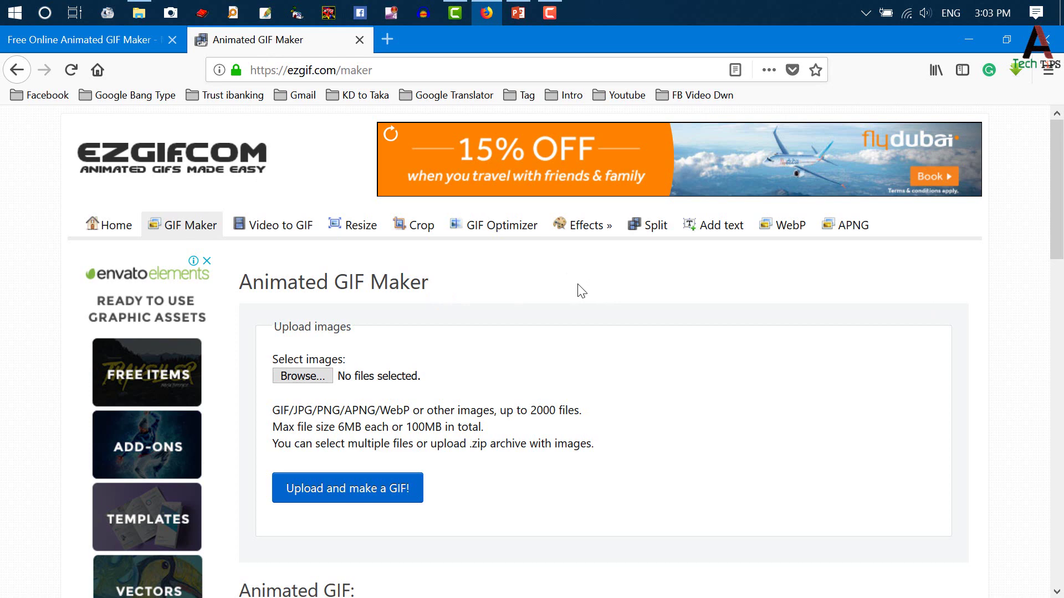
pyautogui.hotkey('ctrl', 'Tab')
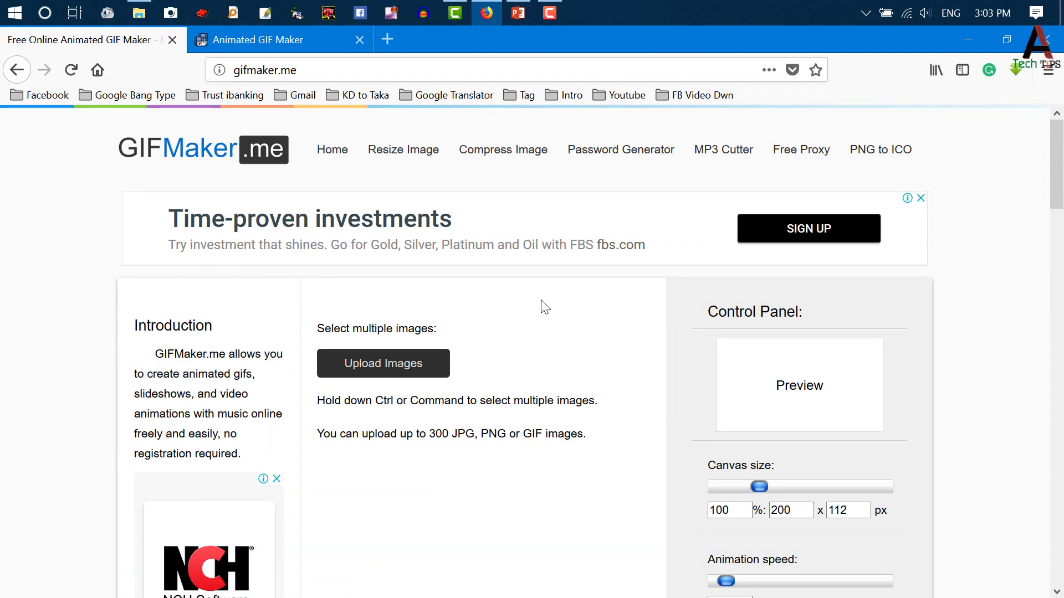
pyautogui.hotkey('alt', 'Tab')
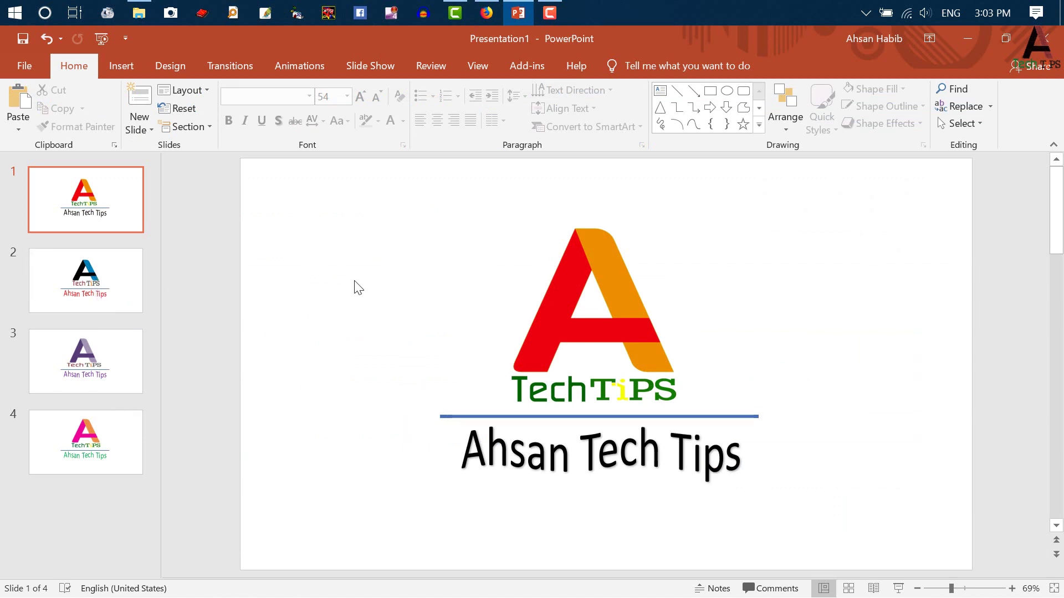
# Step: Flip back and forth through slides 1–4 to review the logos, ending on slide 1
pyautogui.click(81, 283)
pyautogui.click(97, 219)
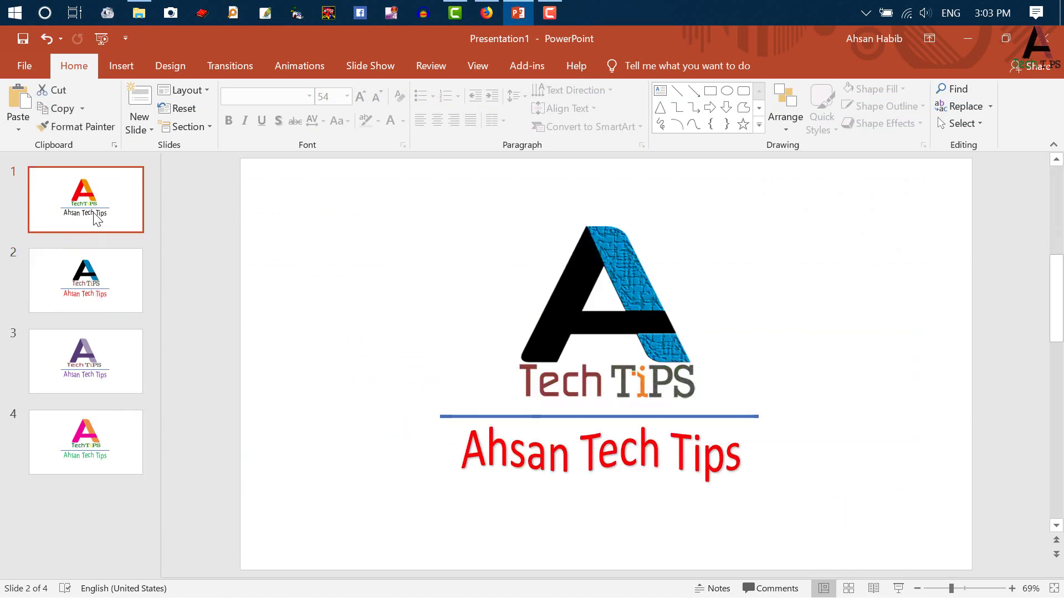
pyautogui.click(91, 299)
pyautogui.click(89, 369)
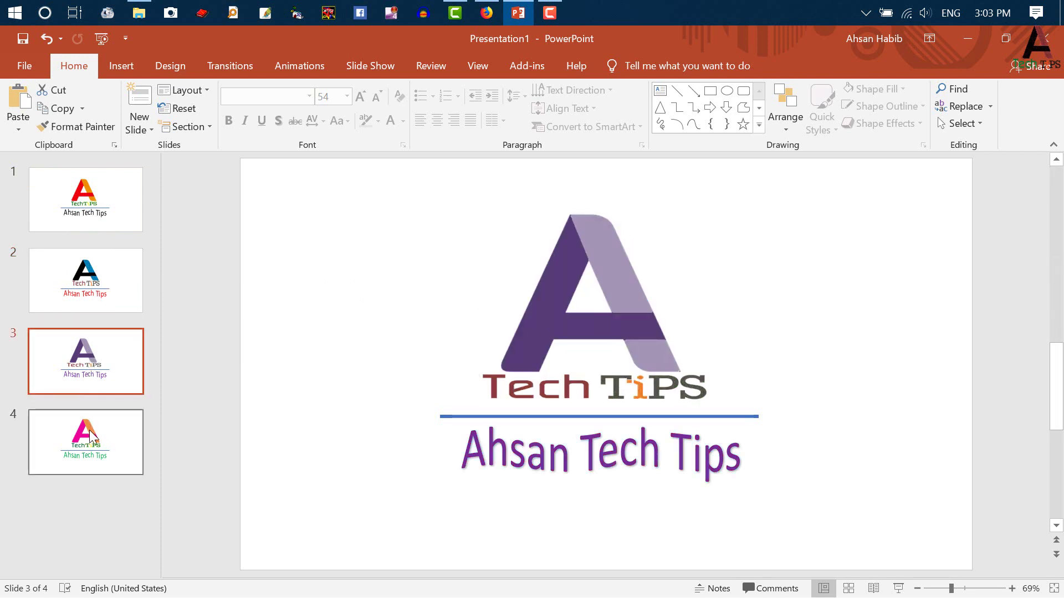
pyautogui.click(91, 436)
pyautogui.click(88, 360)
pyautogui.click(87, 286)
pyautogui.click(86, 219)
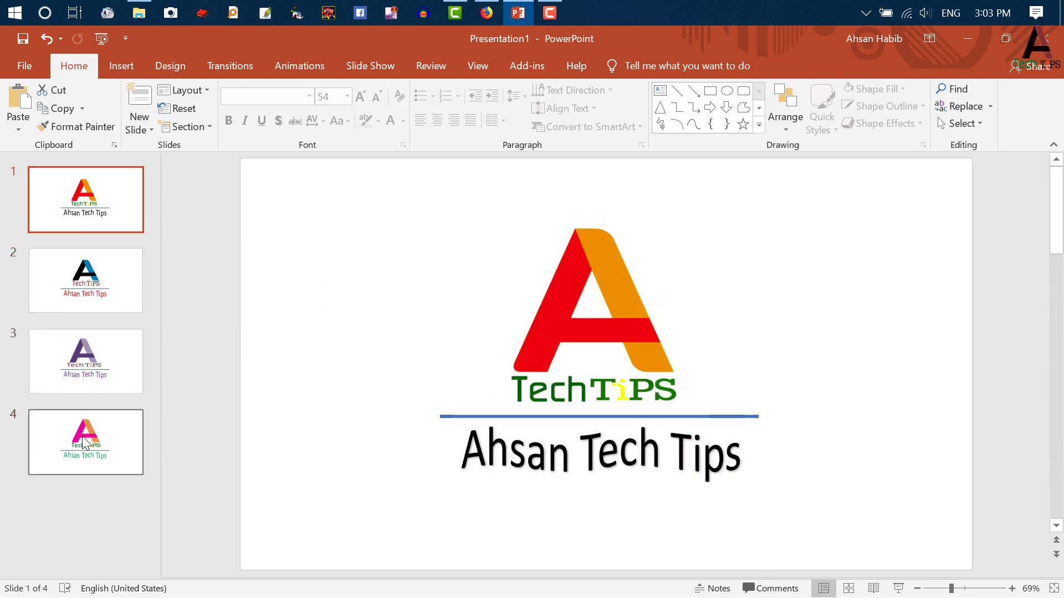
pyautogui.click(85, 441)
pyautogui.click(86, 360)
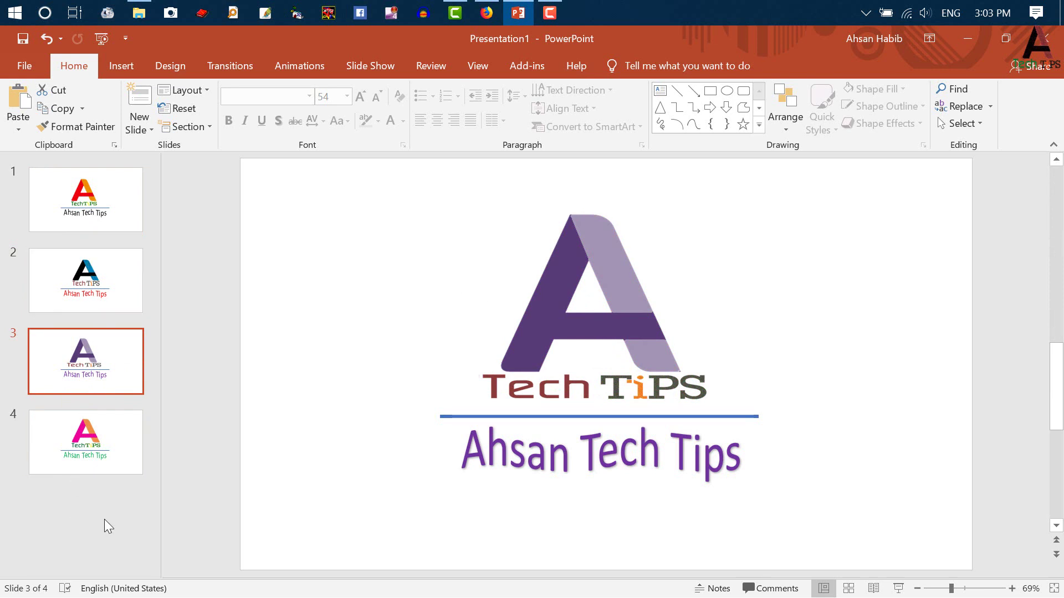
pyautogui.click(93, 222)
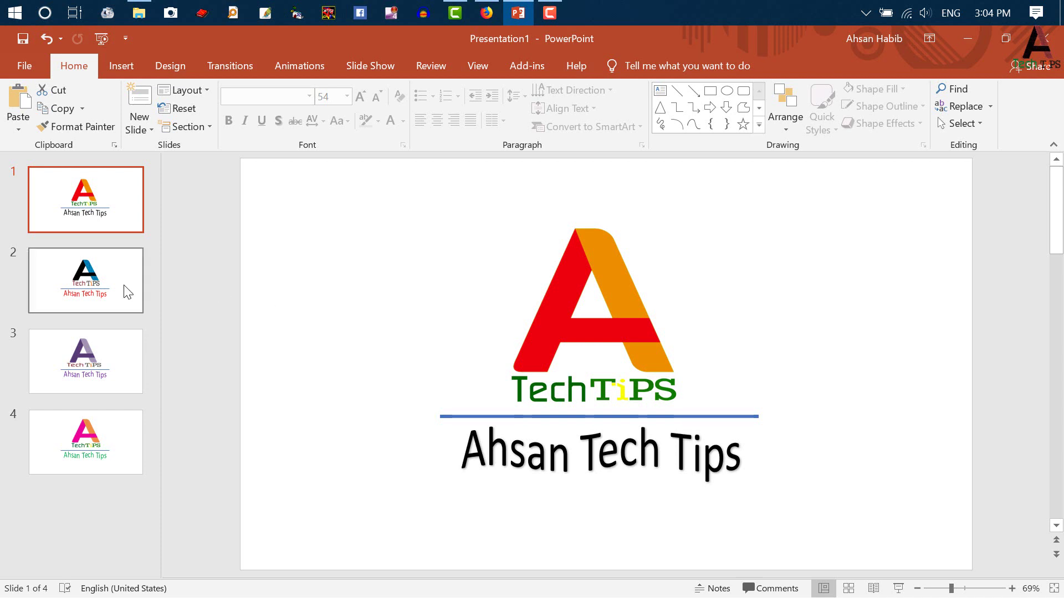
pyautogui.click(114, 292)
pyautogui.click(126, 377)
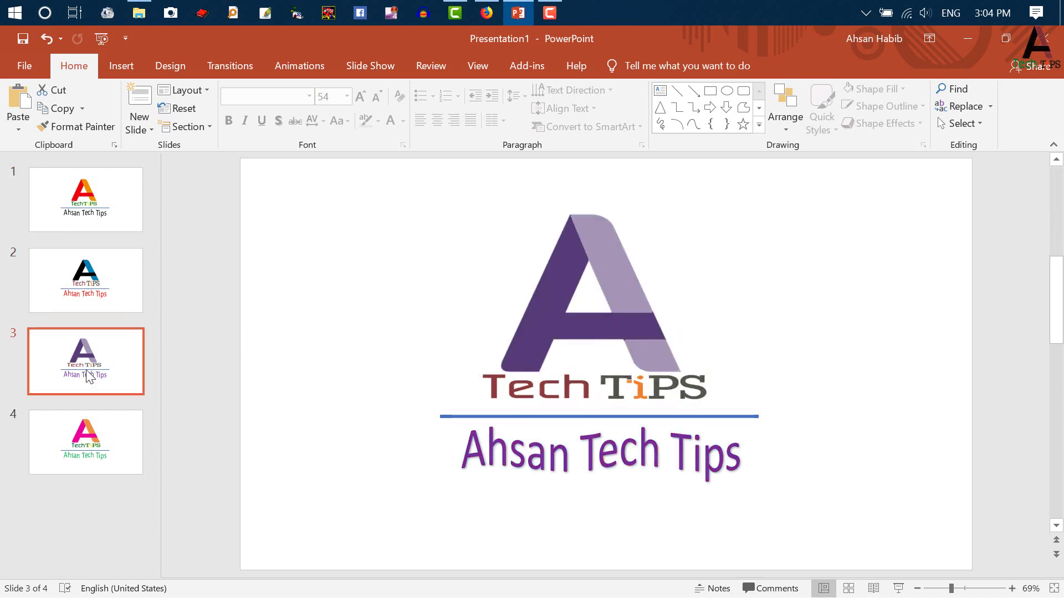
pyautogui.click(90, 452)
pyautogui.click(80, 350)
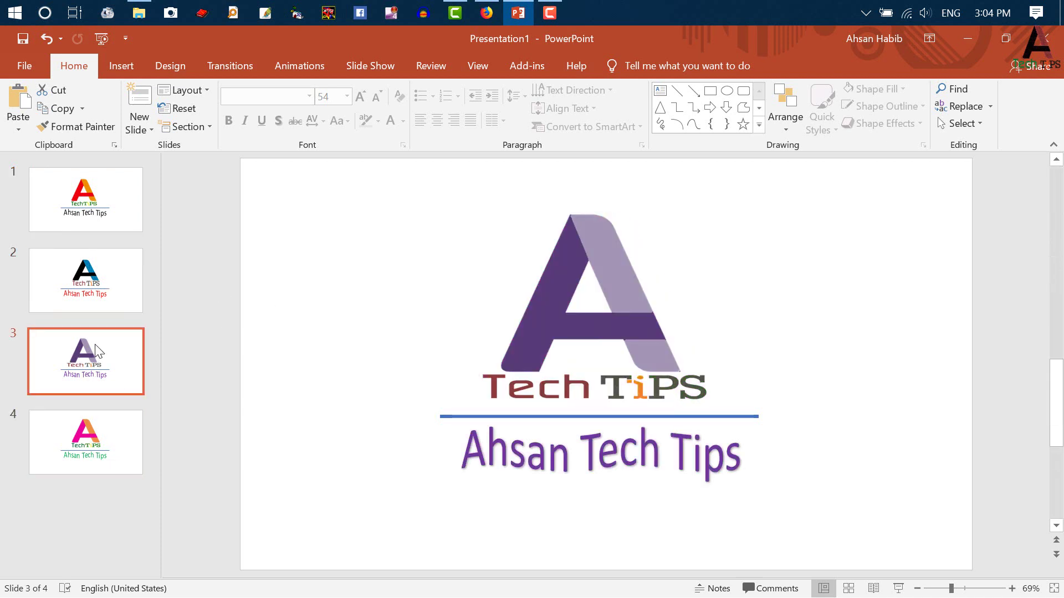
pyautogui.click(116, 192)
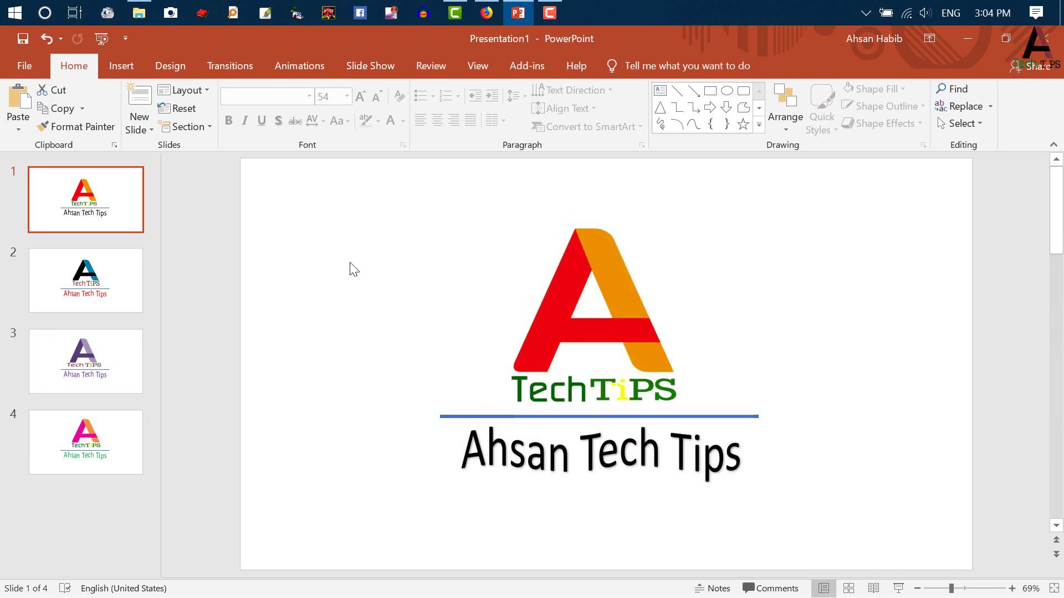
# Step: Open Save As on the Desktop folder and show the Save as type list
pyautogui.click(27, 65)
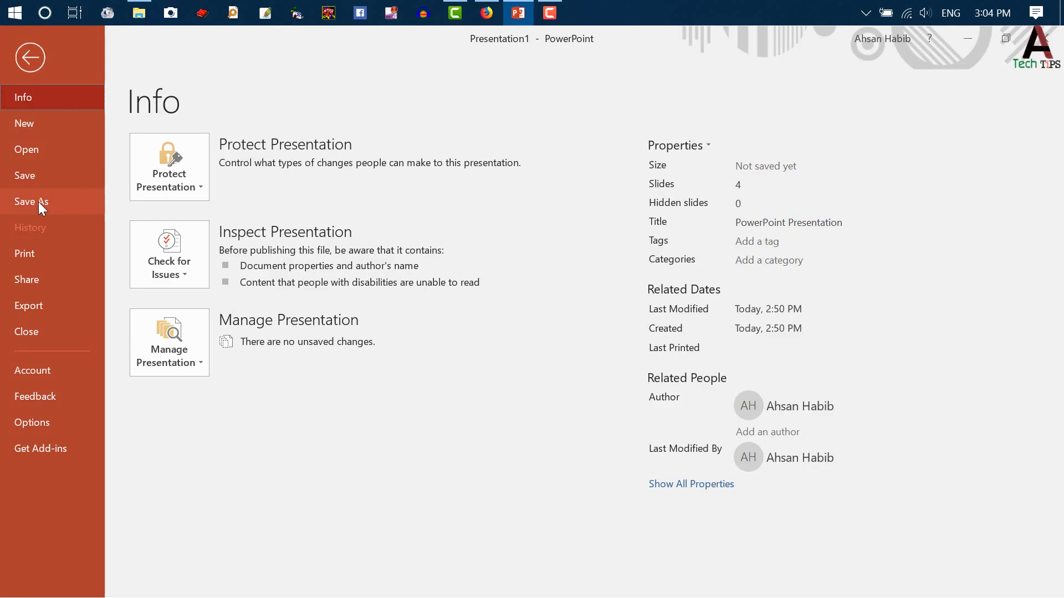
pyautogui.click(38, 202)
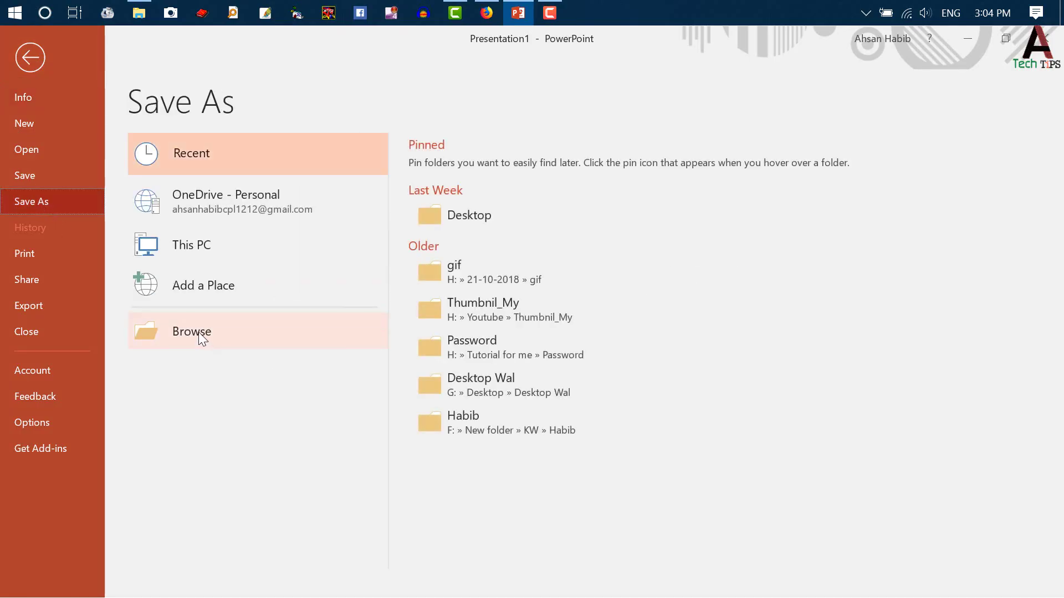
pyautogui.click(198, 329)
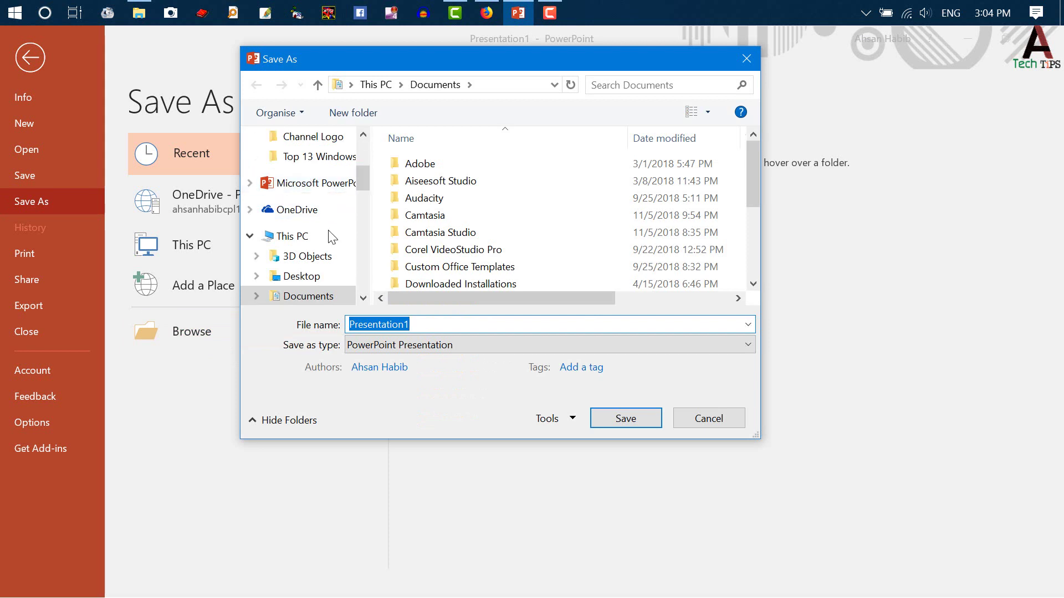
pyautogui.click(301, 170)
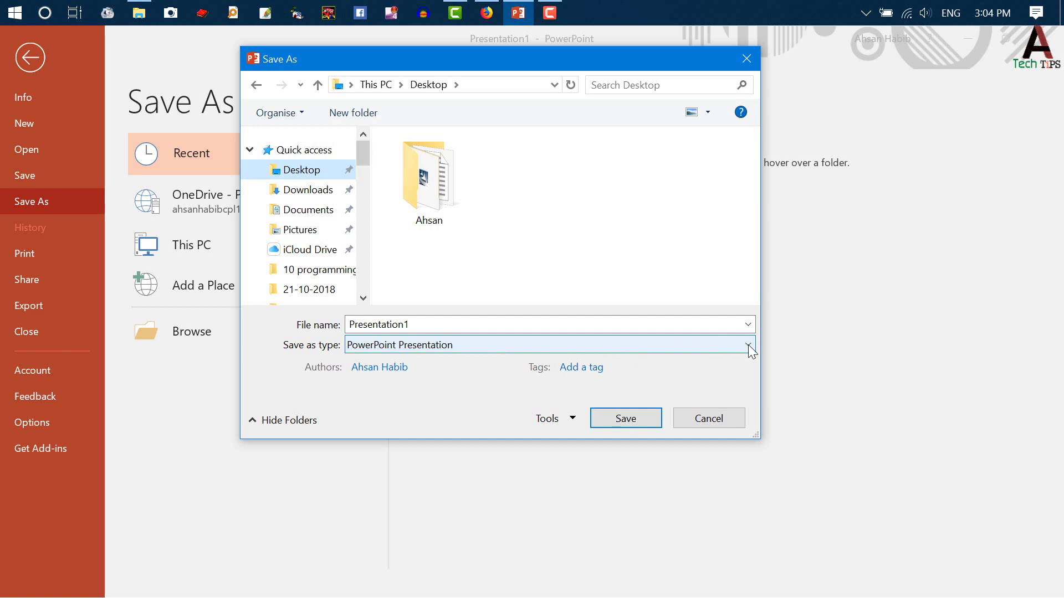
pyautogui.click(748, 344)
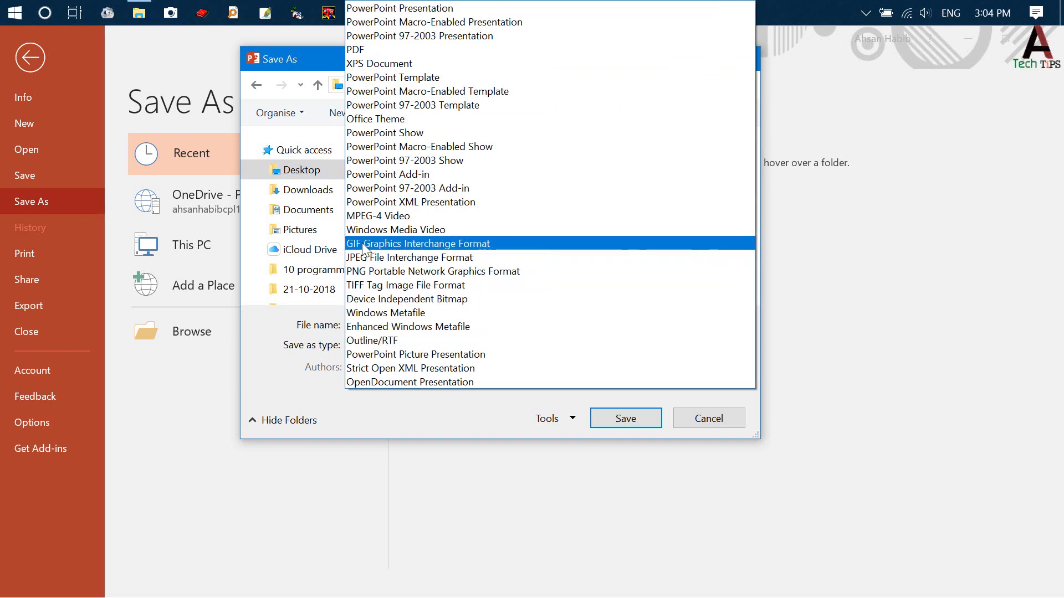
# Step: Export all slides as GIF images named 'Test' on the Desktop, choosing All Slides
pyautogui.click(479, 244)
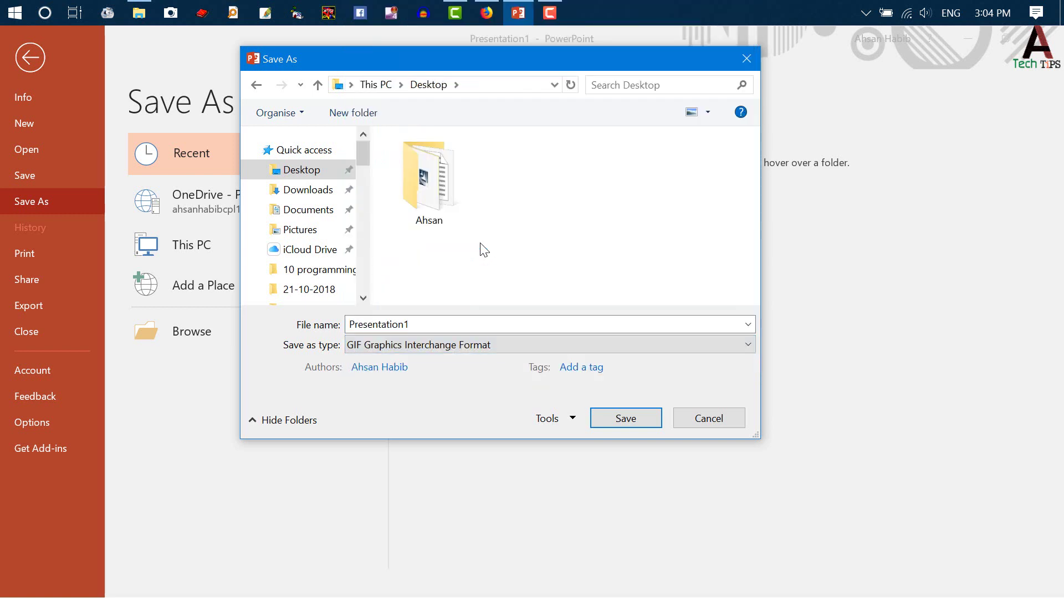
pyautogui.click(443, 326)
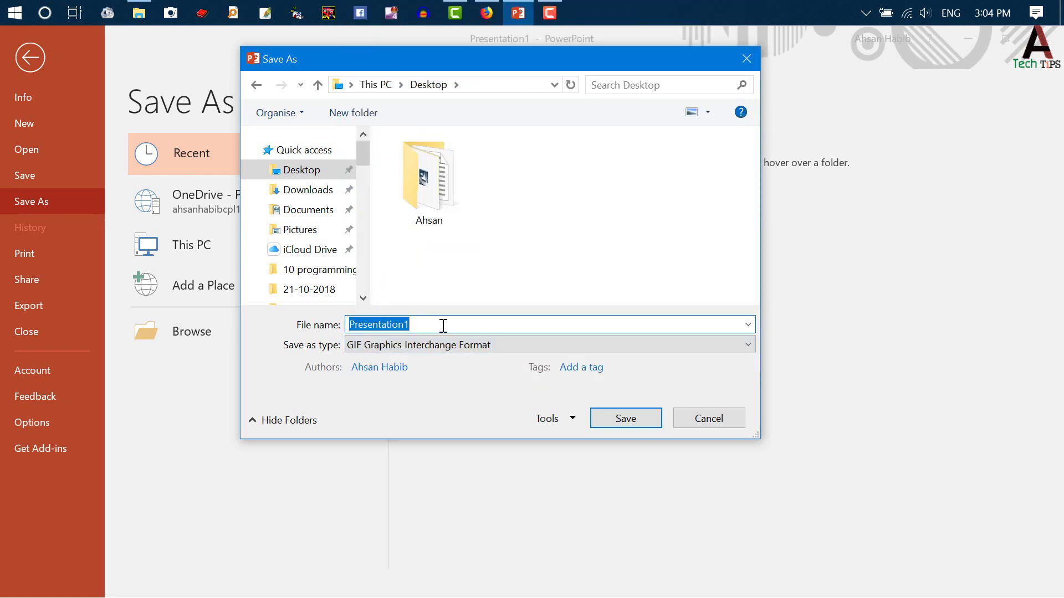
pyautogui.write('Test')
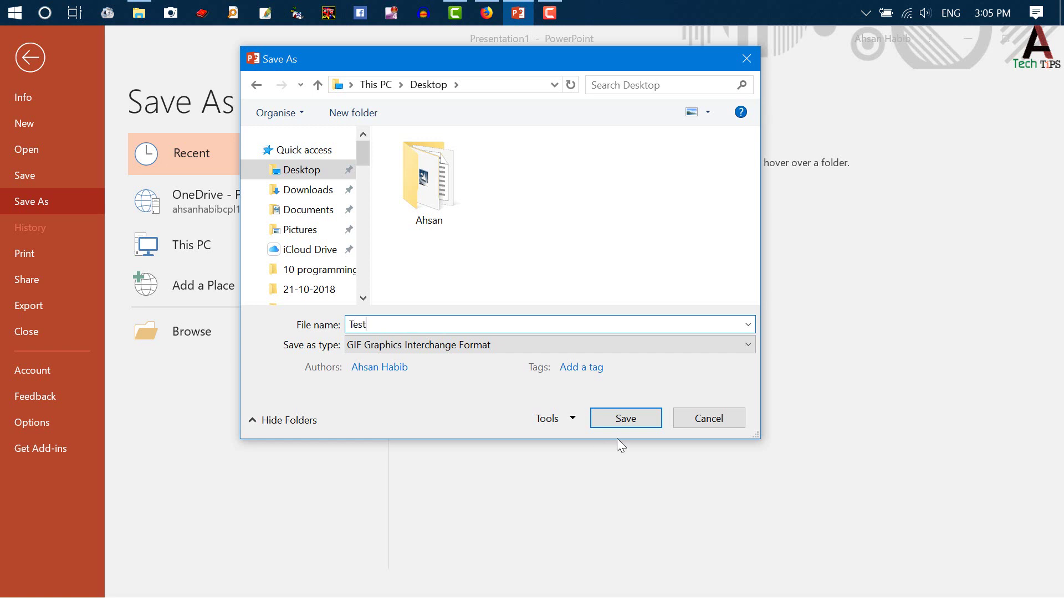
pyautogui.click(620, 420)
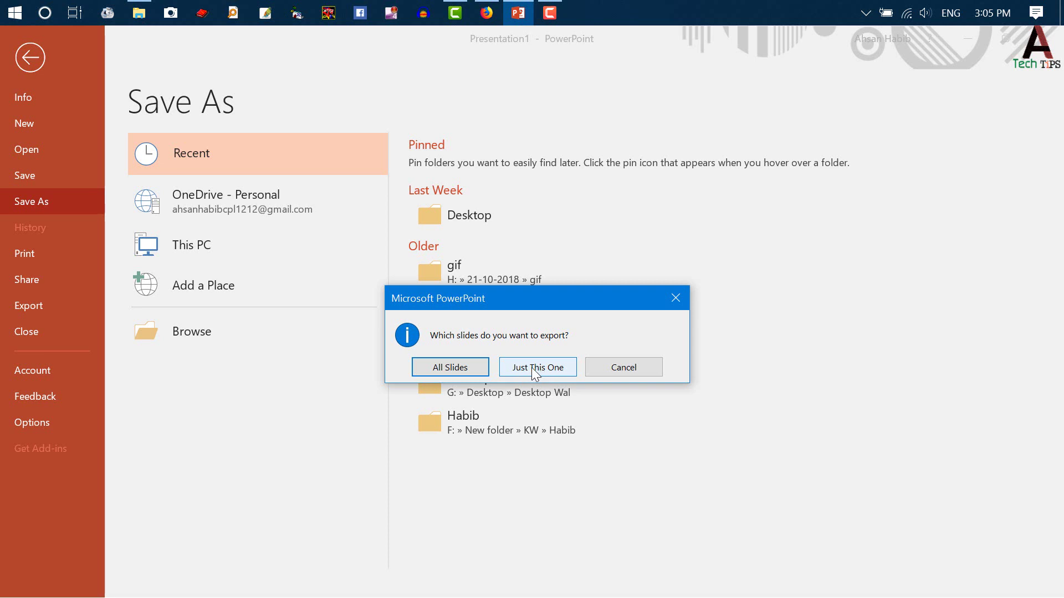
pyautogui.click(456, 367)
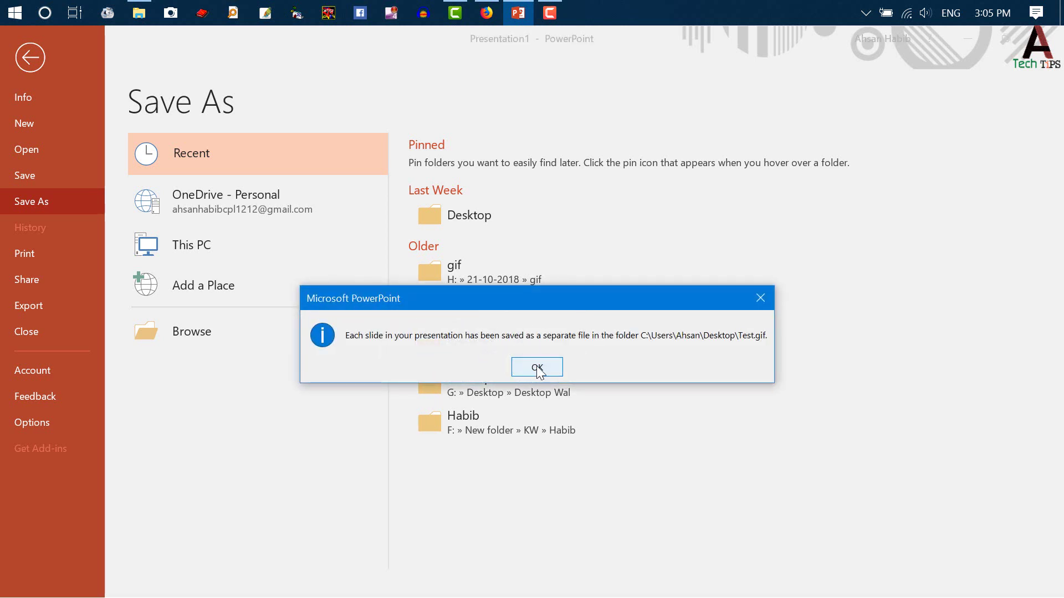
pyautogui.click(540, 369)
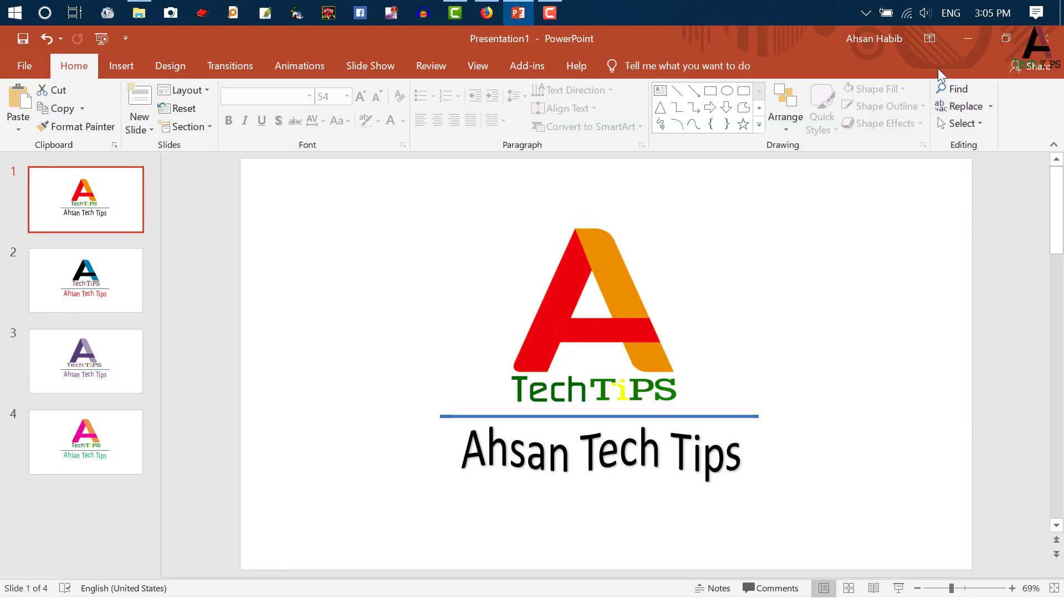
# Step: Open the Desktop Test folder and inspect Slide1–Slide4, with Slide1 at 2560 x 1440, 84.1 KB
pyautogui.click(966, 39)
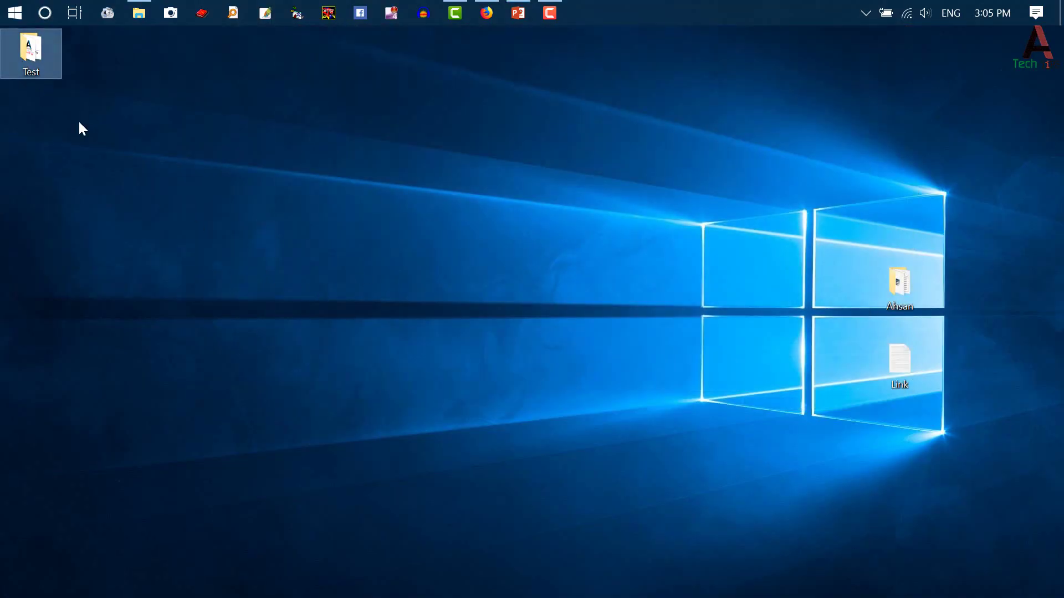
pyautogui.doubleClick(33, 58)
pyautogui.moveTo(458, 214); pyautogui.dragTo(275, 129)
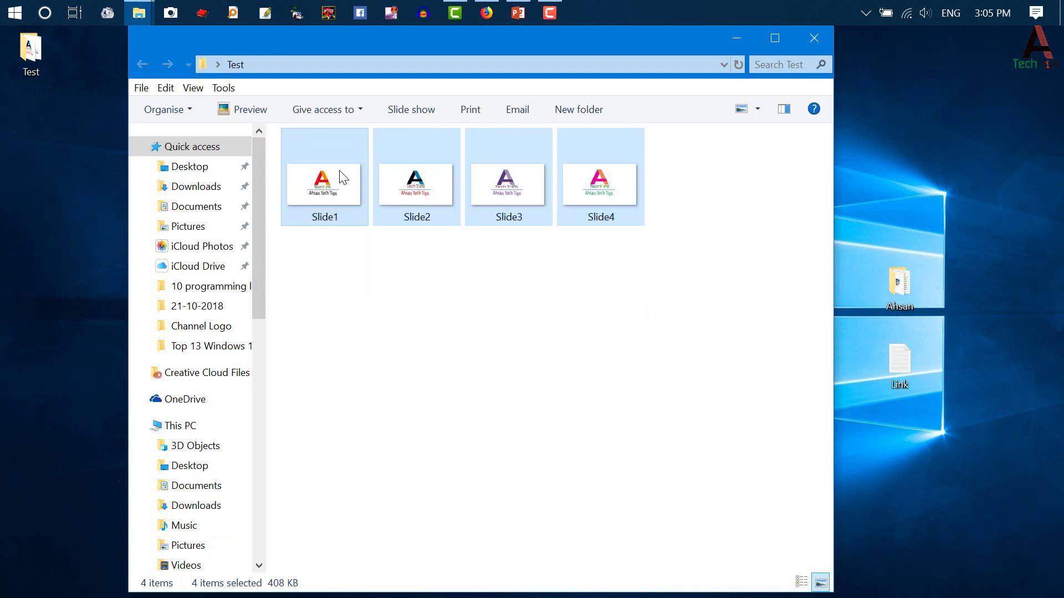
pyautogui.click(388, 280)
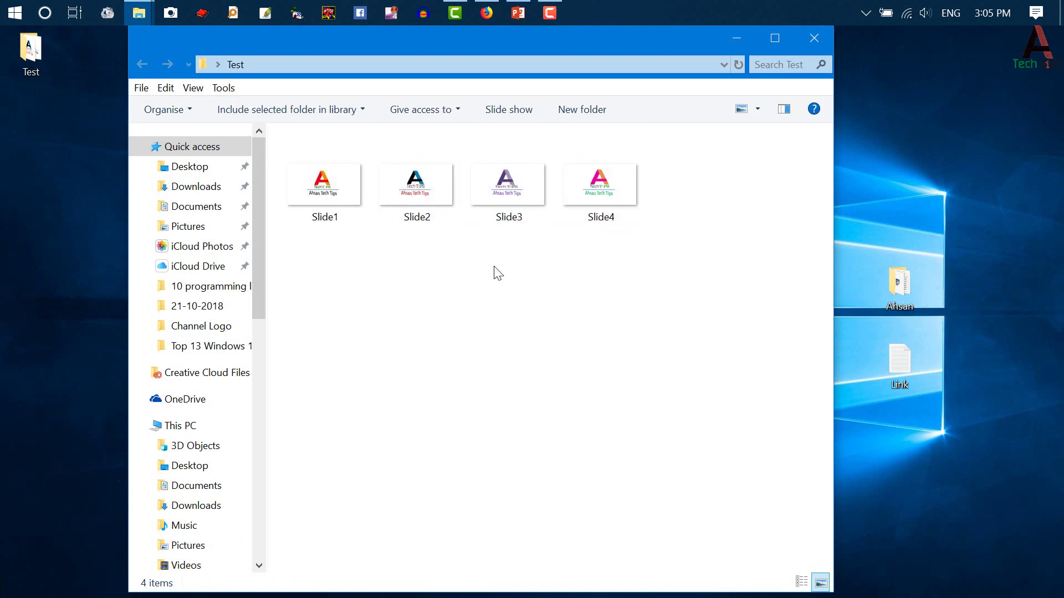
pyautogui.click(351, 196)
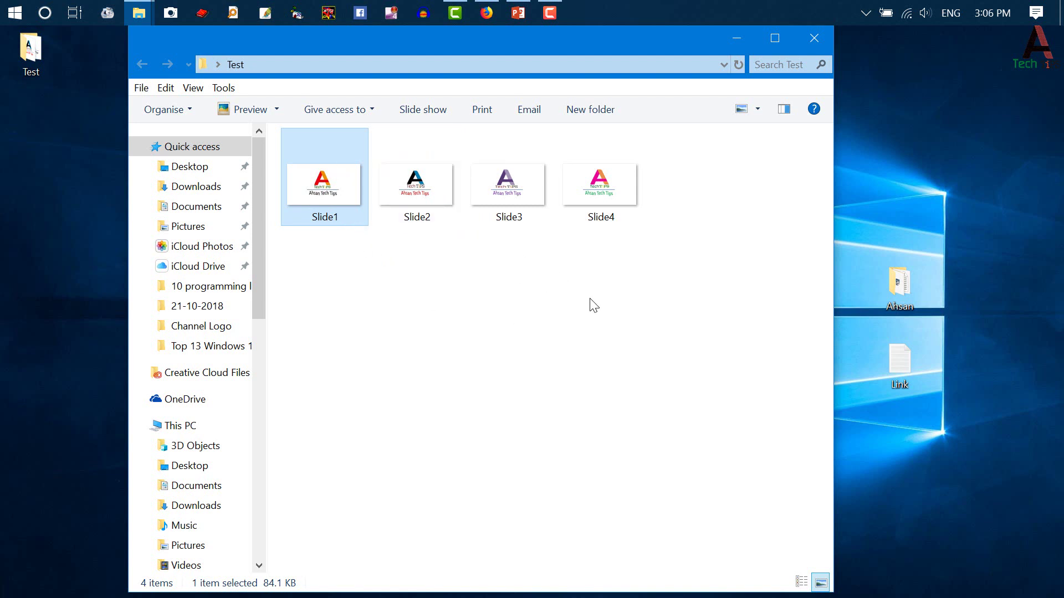
# Step: Bring the gifmaker.me page back up in the browser
pyautogui.press('super+d')
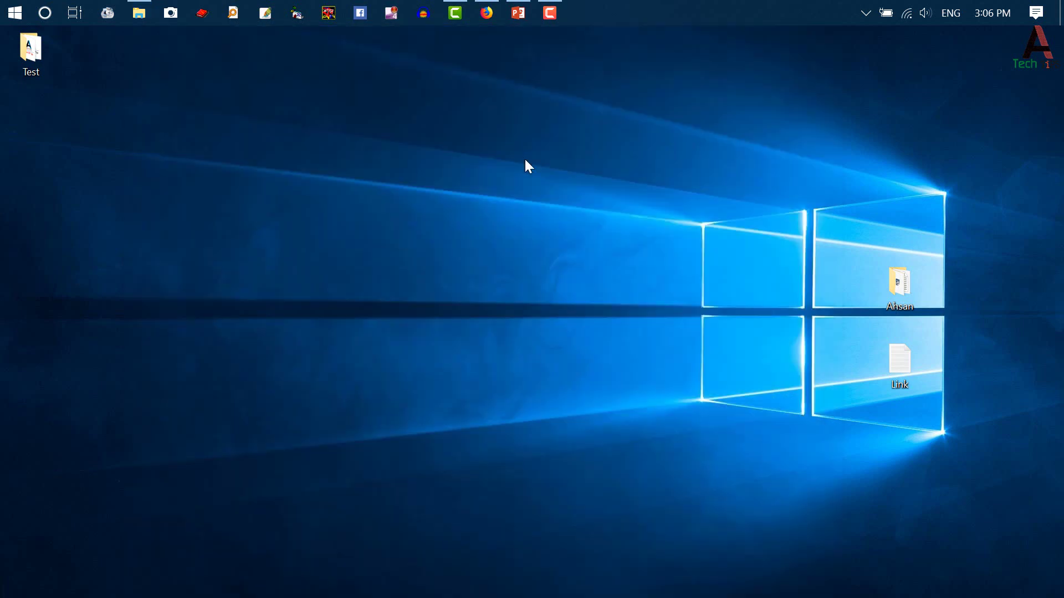
pyautogui.click(486, 14)
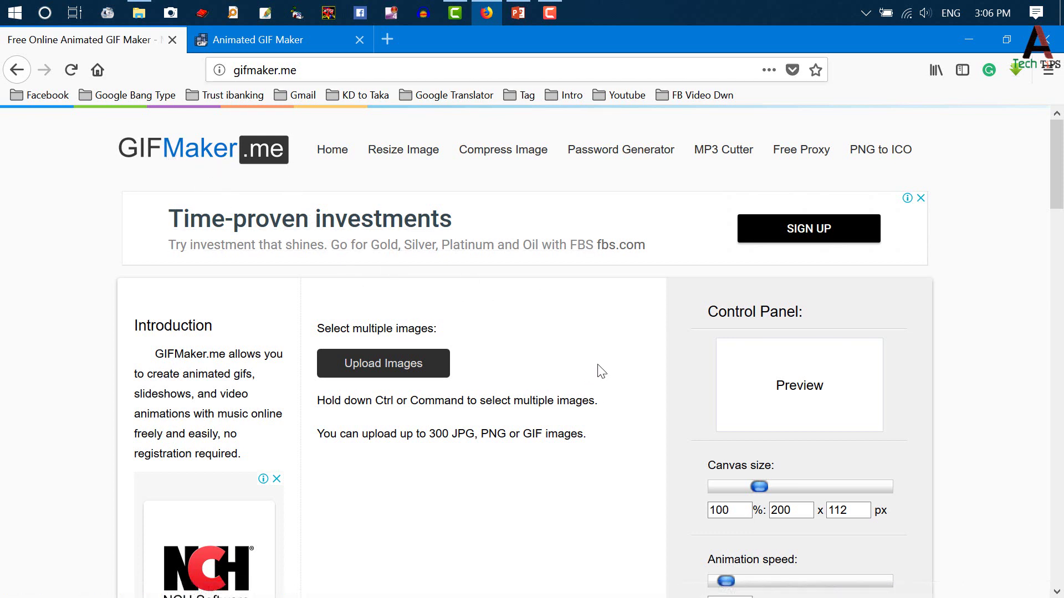
pyautogui.scroll(-4, 601, 333)
pyautogui.scroll(-7, 601, 376)
pyautogui.scroll(11, 602, 380)
# Step: Upload all four slide images from the Test folder to GIFMaker.me
pyautogui.click(386, 366)
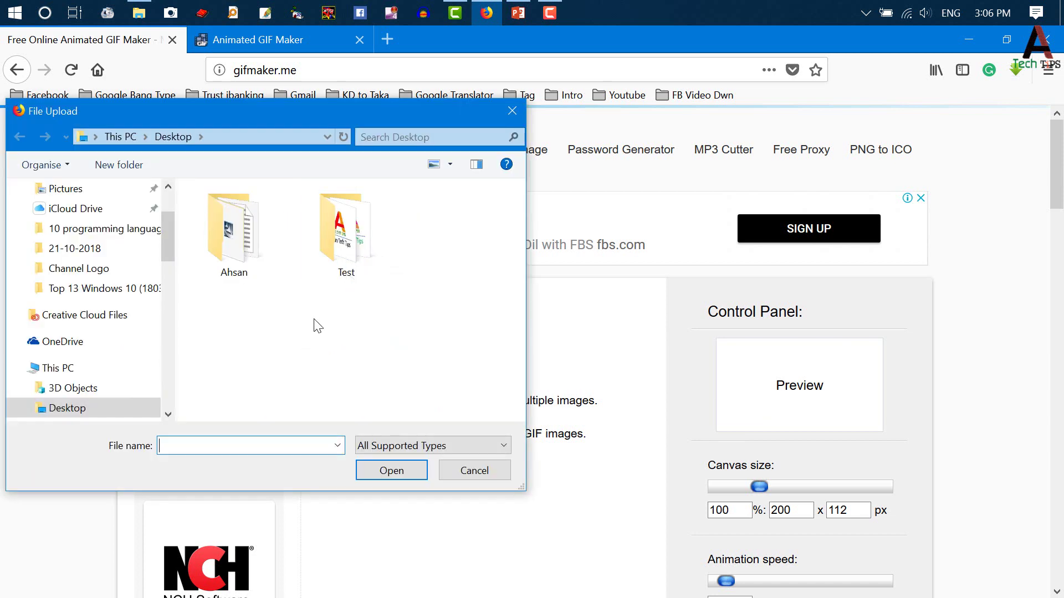
pyautogui.click(341, 228)
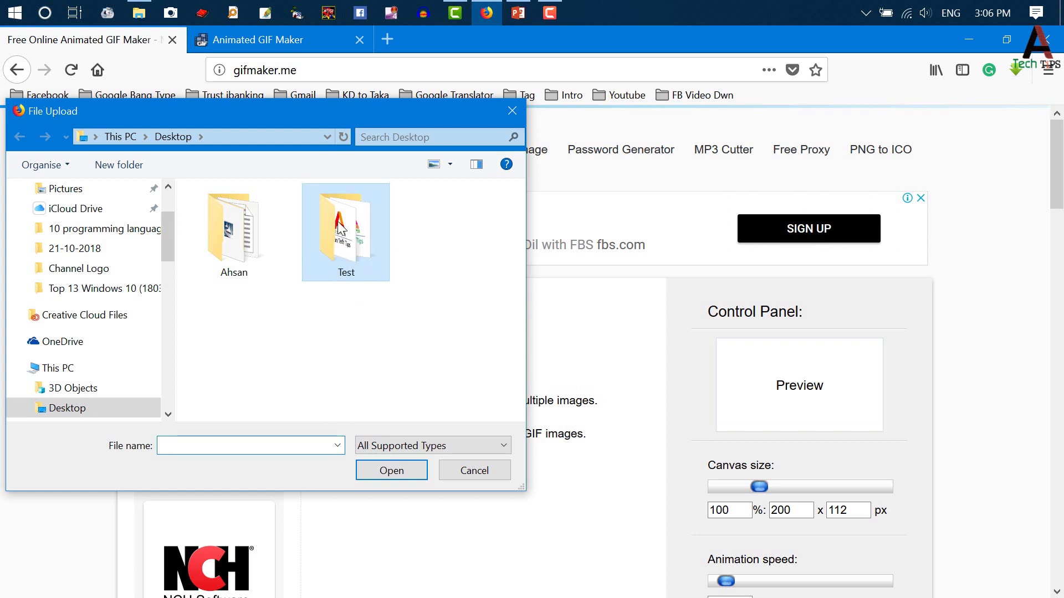
pyautogui.doubleClick(341, 228)
pyautogui.click(258, 221)
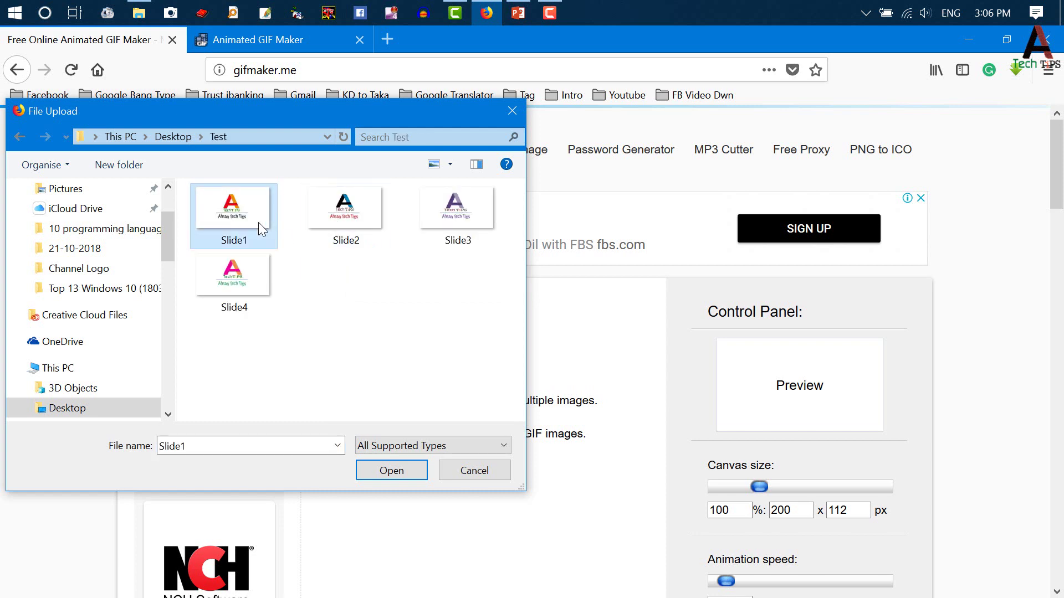
pyautogui.hotkey('ctrl', 'a')
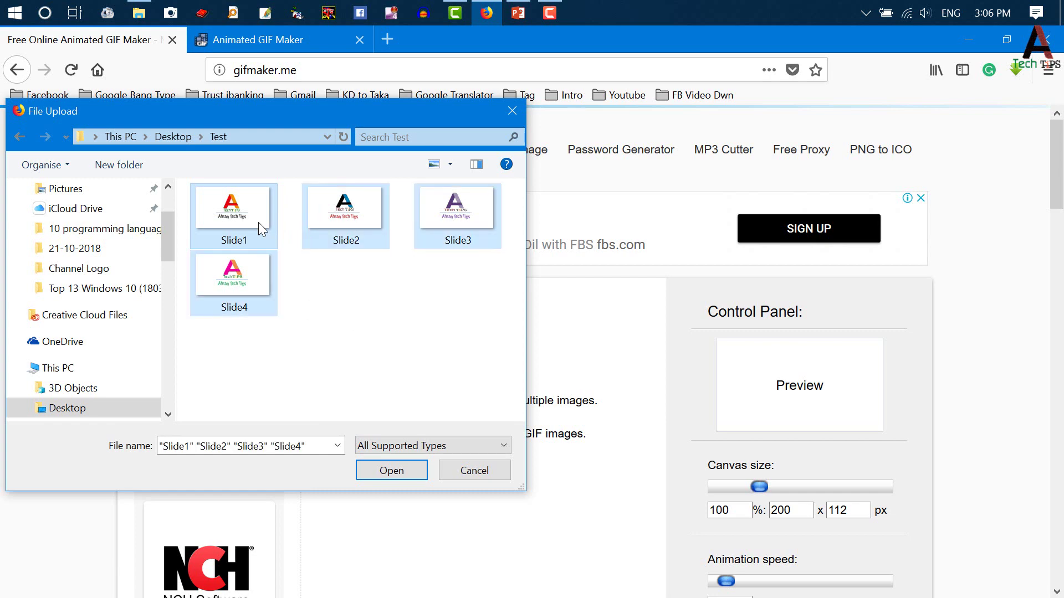
pyautogui.click(387, 471)
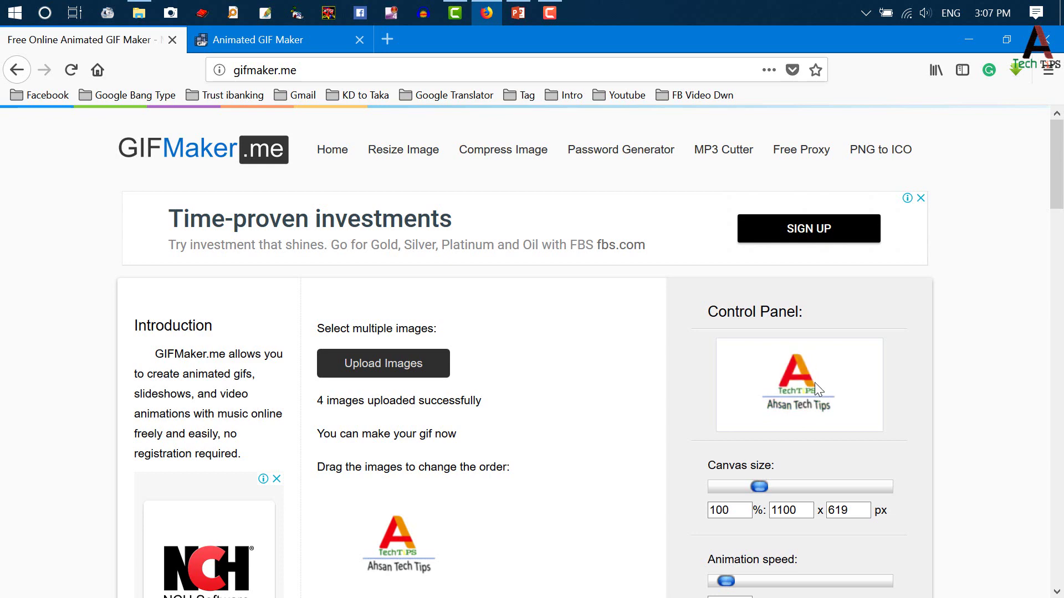
# Step: Set GIFMaker.me's animation speed to 700 ms, keeping the 1100 x 619 canvas
pyautogui.scroll(-2, 740, 385)
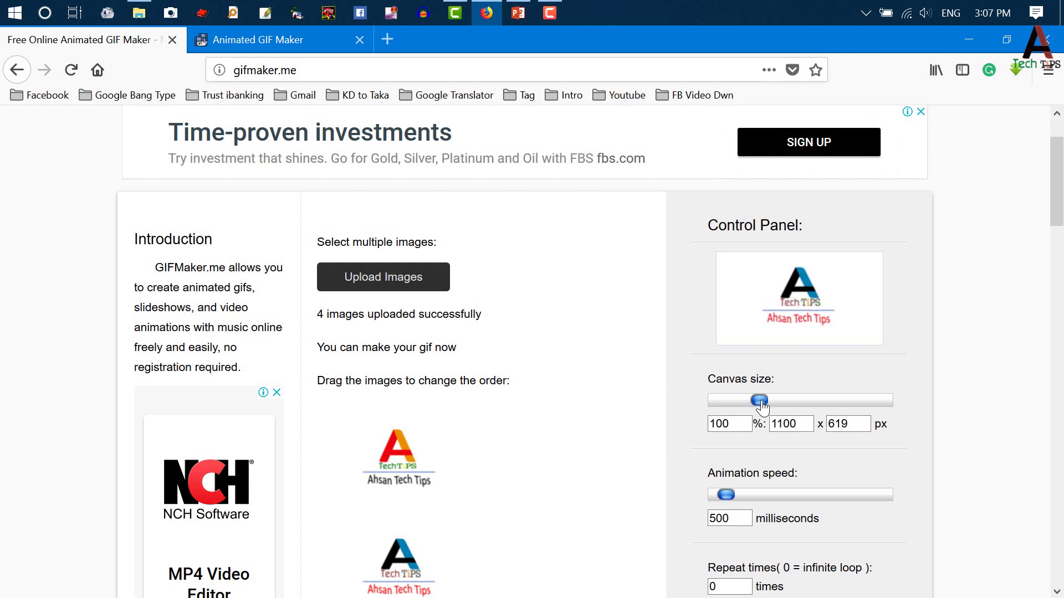
pyautogui.moveTo(763, 407); pyautogui.dragTo(761, 408)
pyautogui.scroll(-3, 743, 405)
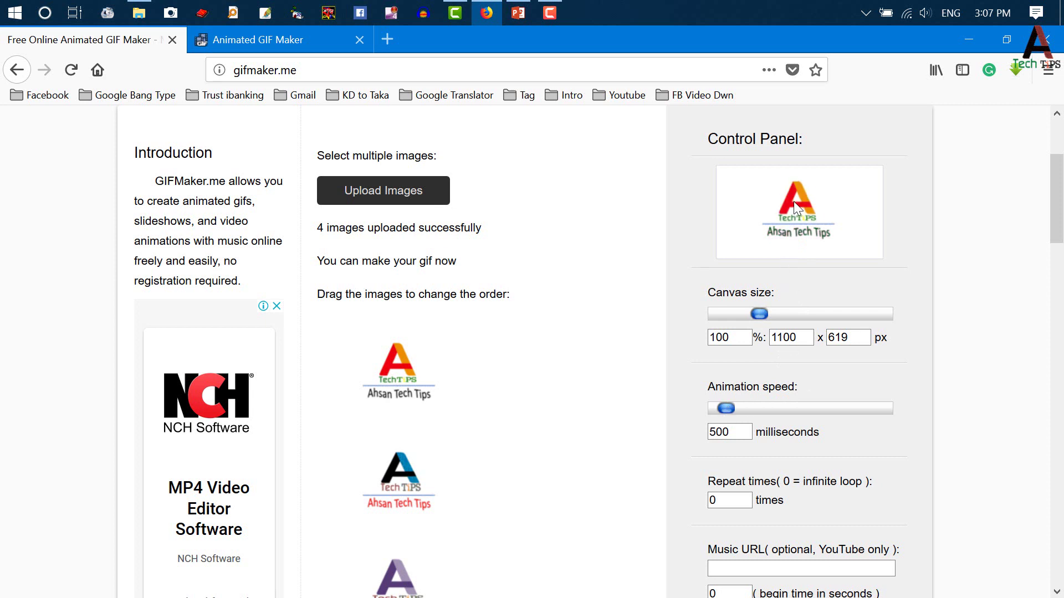
pyautogui.moveTo(726, 410); pyautogui.dragTo(729, 410)
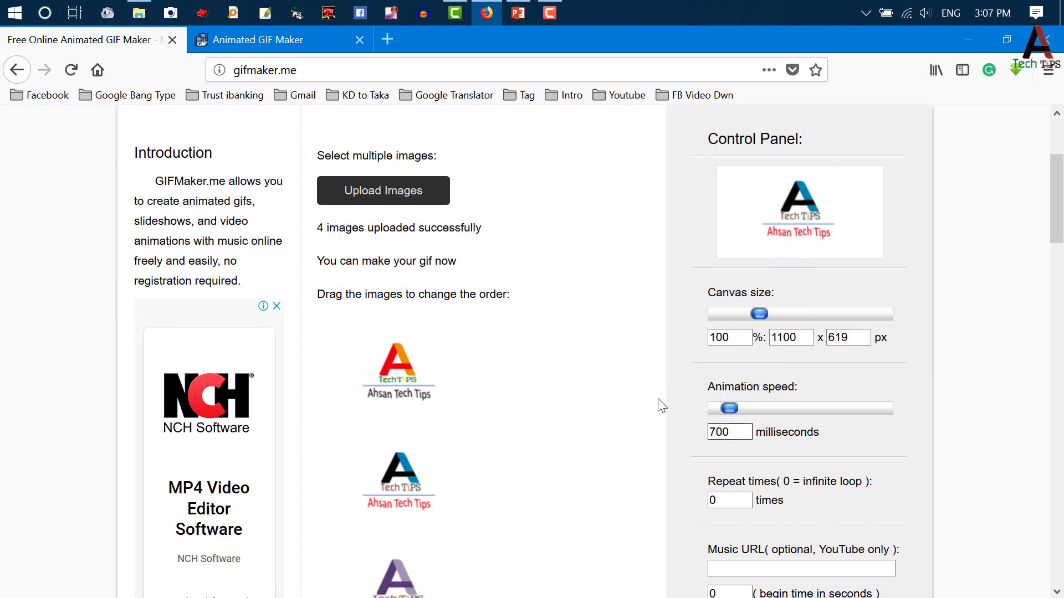
pyautogui.scroll(-5, 736, 417)
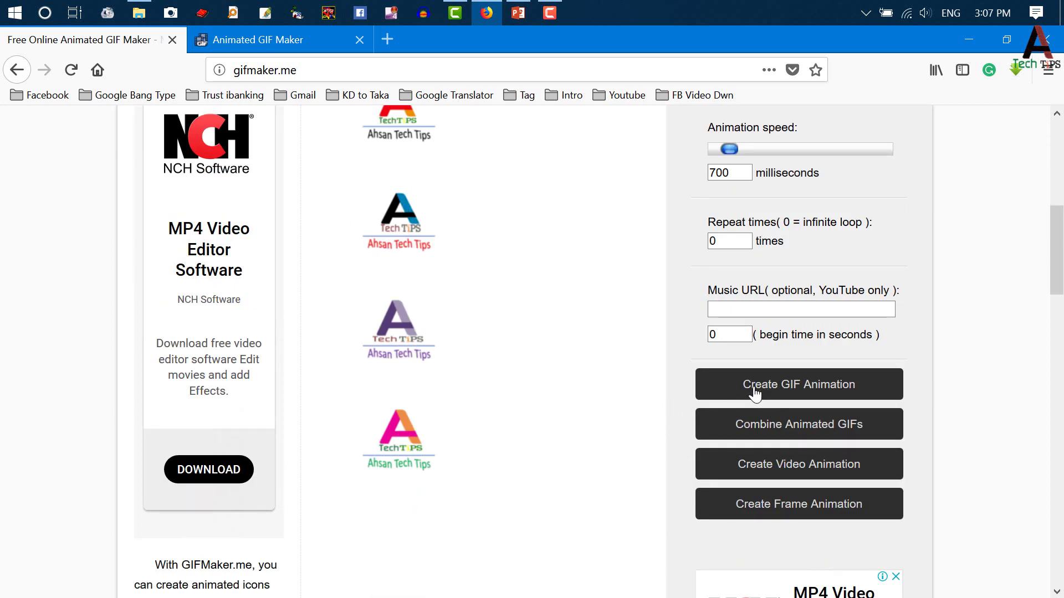
# Step: Create the GIF and download output_dqfPPH.gif, then show it in the Downloads folder
pyautogui.click(814, 390)
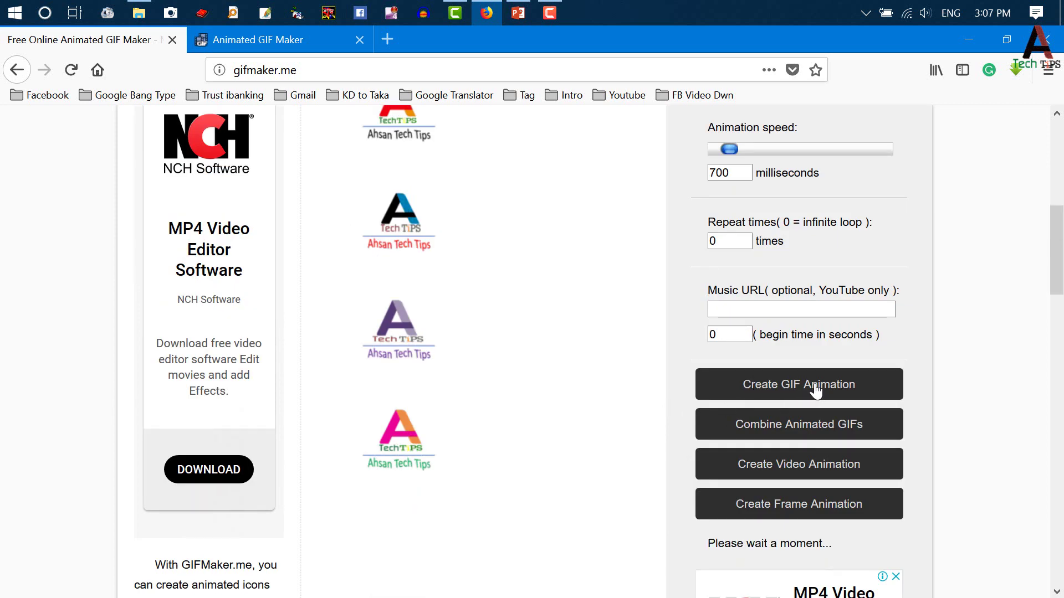
pyautogui.scroll(-3, 812, 383)
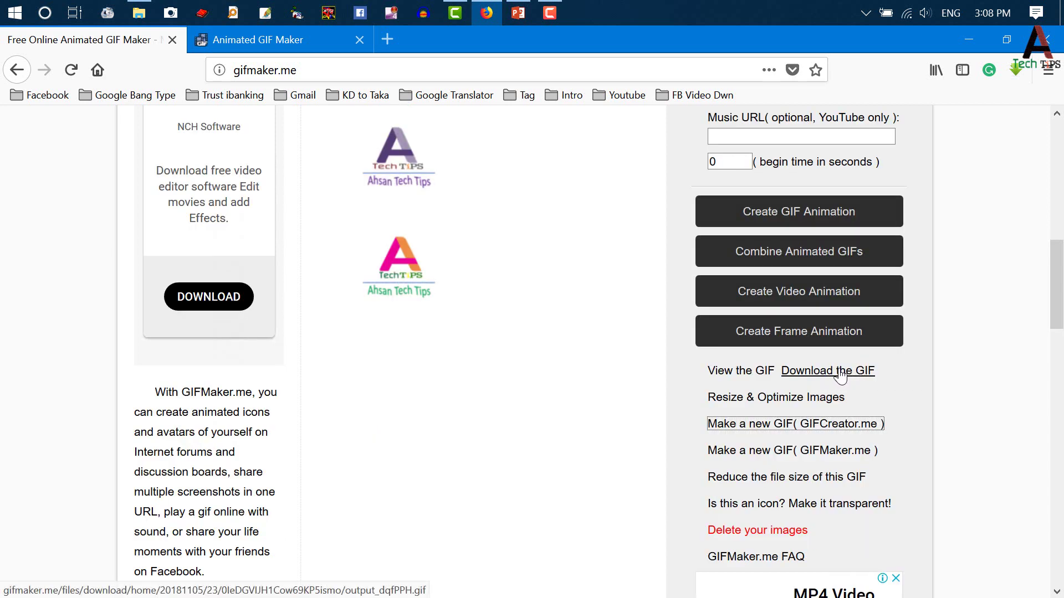
pyautogui.click(840, 374)
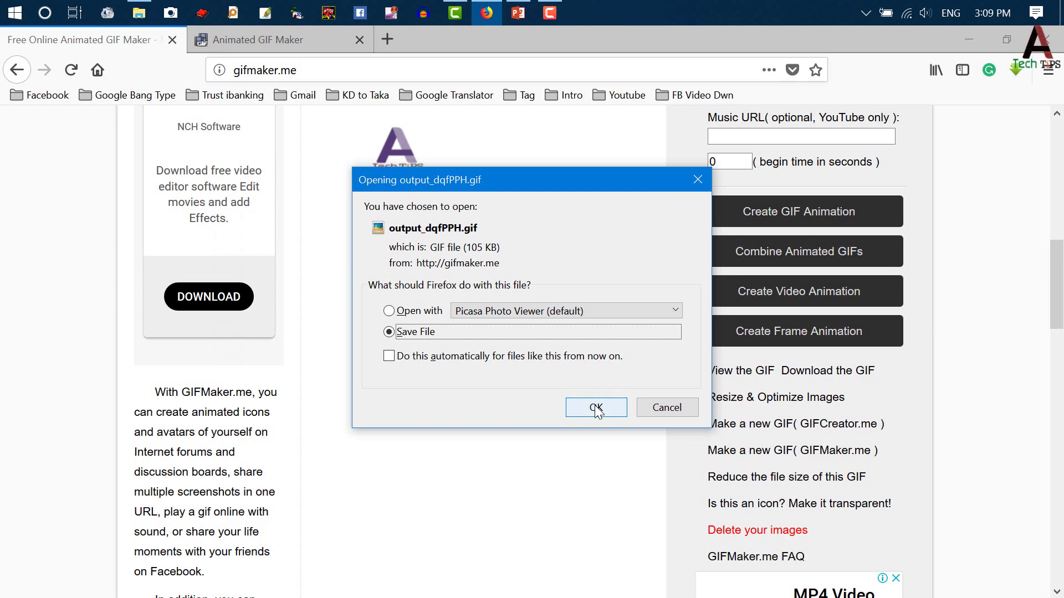
pyautogui.click(596, 408)
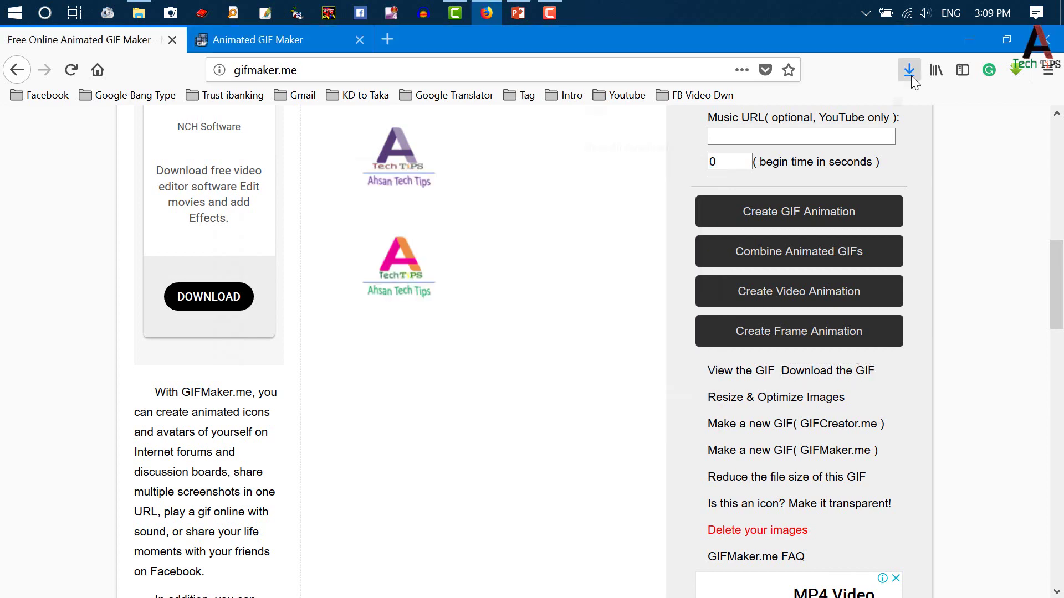
pyautogui.click(910, 74)
pyautogui.click(899, 112)
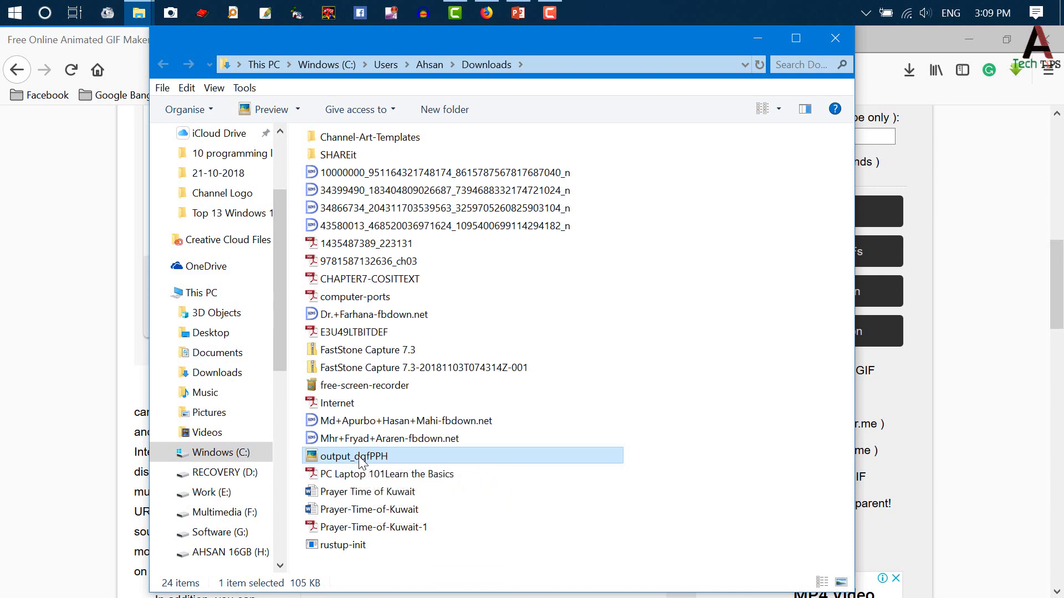
# Step: Play output_dqfPPH.gif in Internet Explorer, then return to the EZGIF page
pyautogui.rightClick(358, 459)
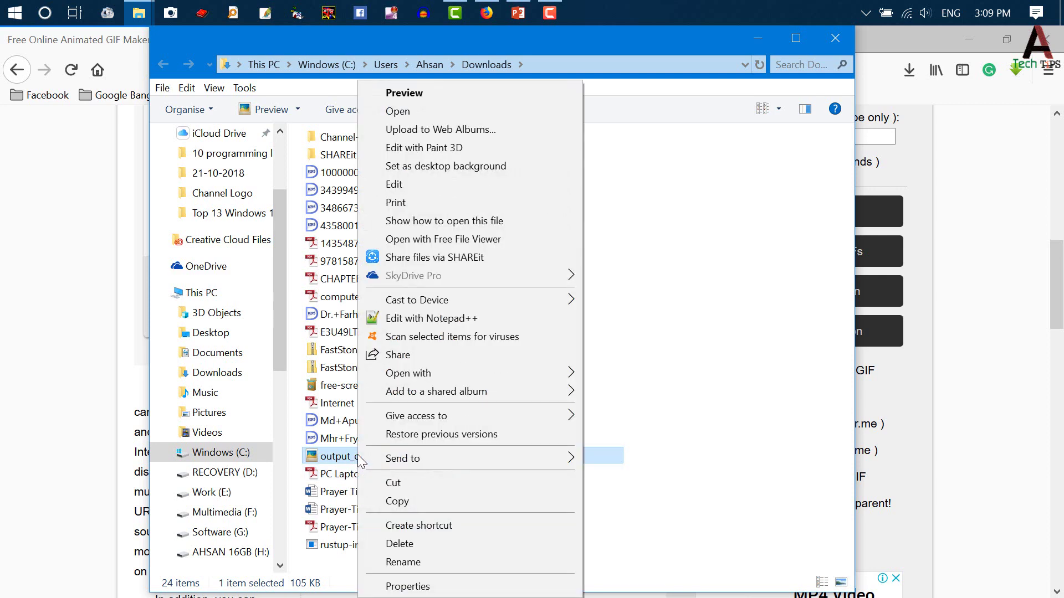
pyautogui.click(507, 368)
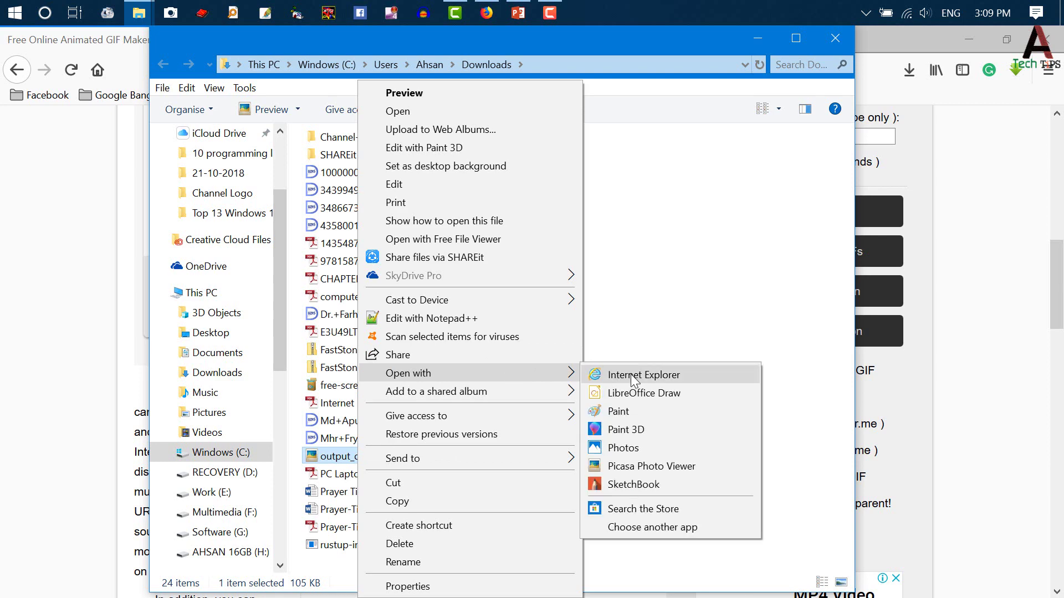
pyautogui.click(670, 376)
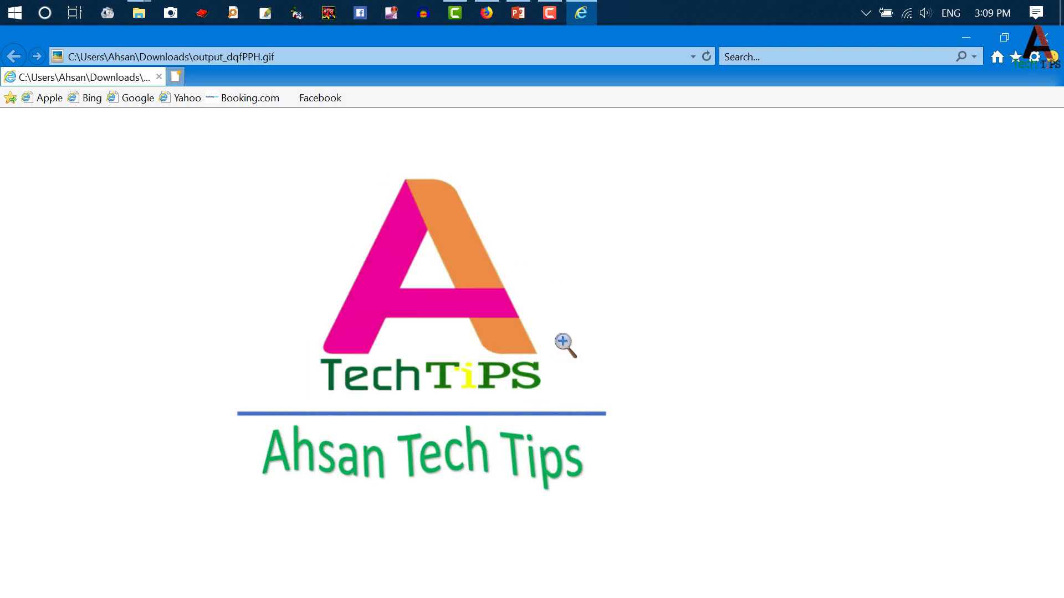
pyautogui.hotkey('alt', 'Tab')
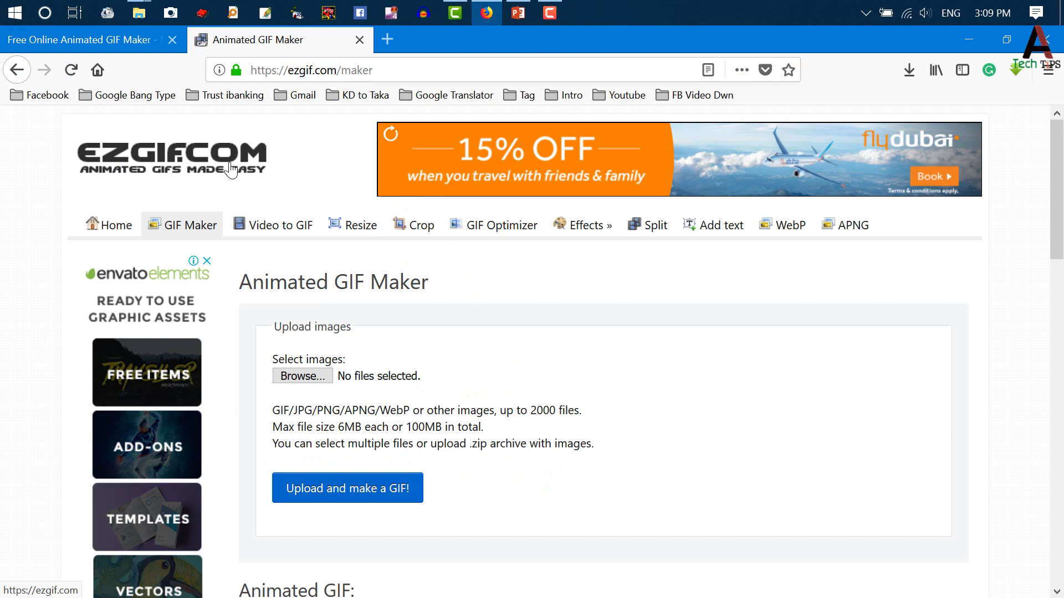
# Step: Scroll the EZGIF.com GIF Maker page back up to the Upload images area
pyautogui.scroll(-5, 687, 338)
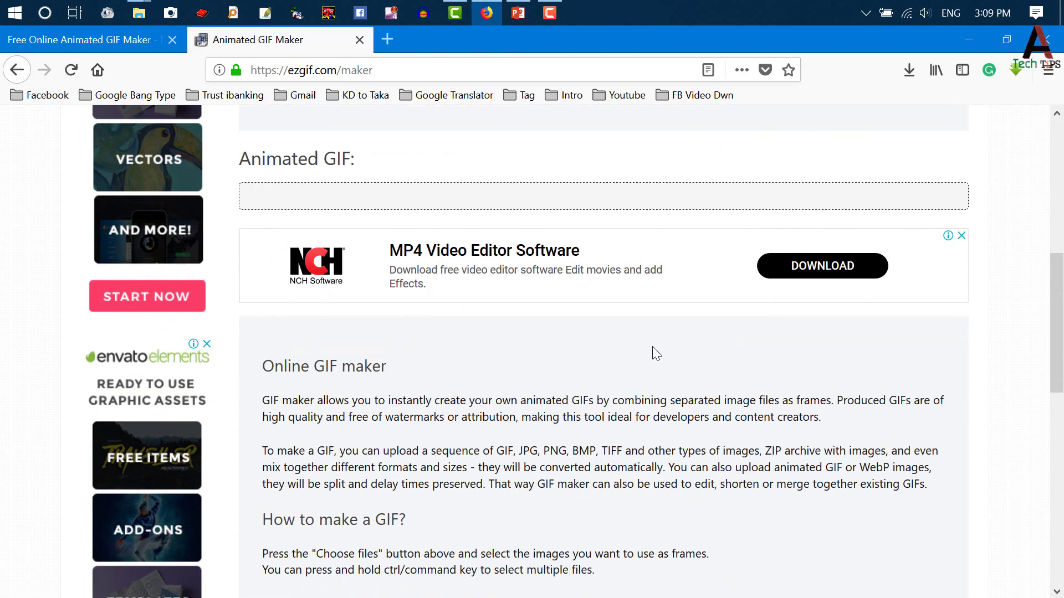
pyautogui.scroll(5, 656, 353)
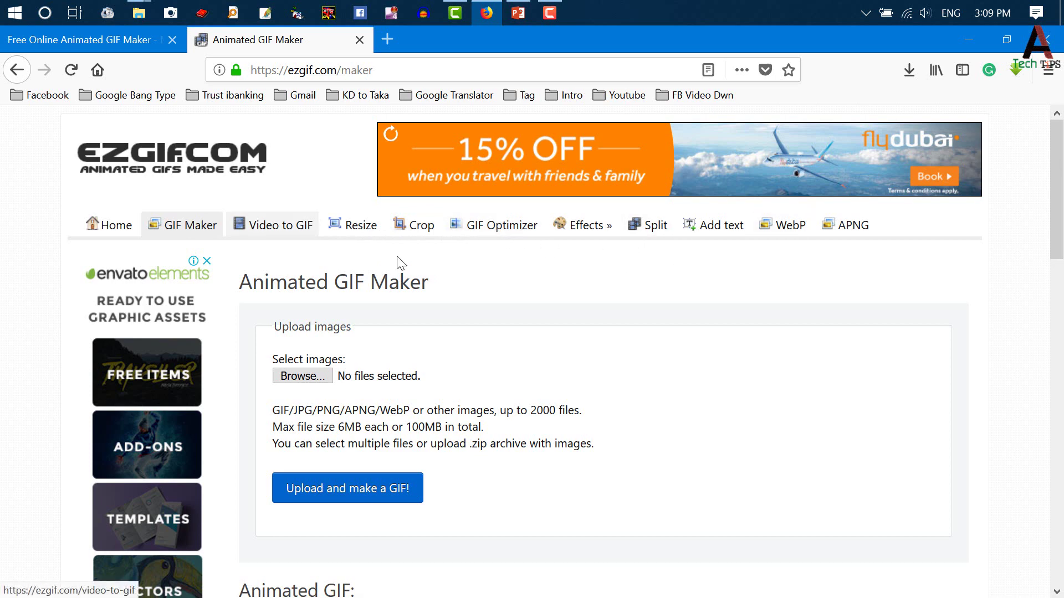
pyautogui.scroll(-5, 658, 332)
pyautogui.scroll(4, 643, 341)
pyautogui.scroll(2, 634, 345)
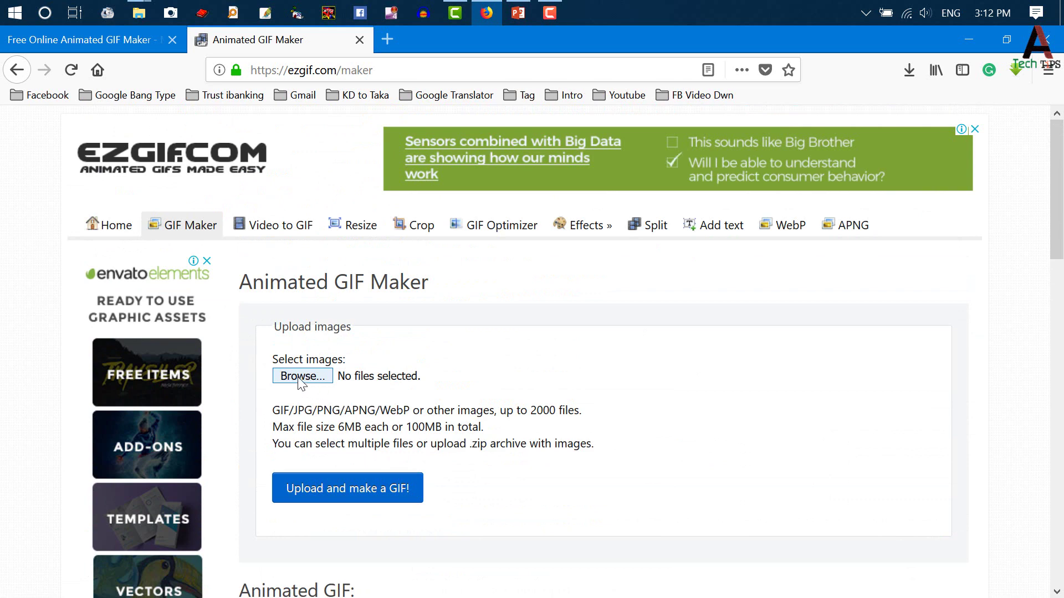
# Step: Upload Slide1–Slide4 to EZGIF as four frames, each with delay 20
pyautogui.click(302, 377)
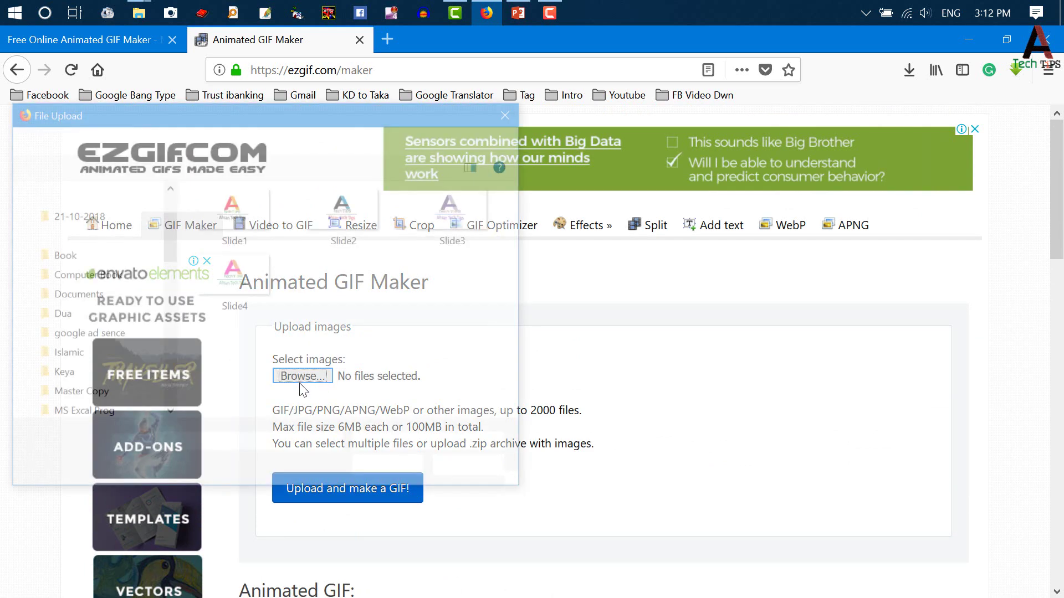
pyautogui.moveTo(476, 310); pyautogui.dragTo(180, 216)
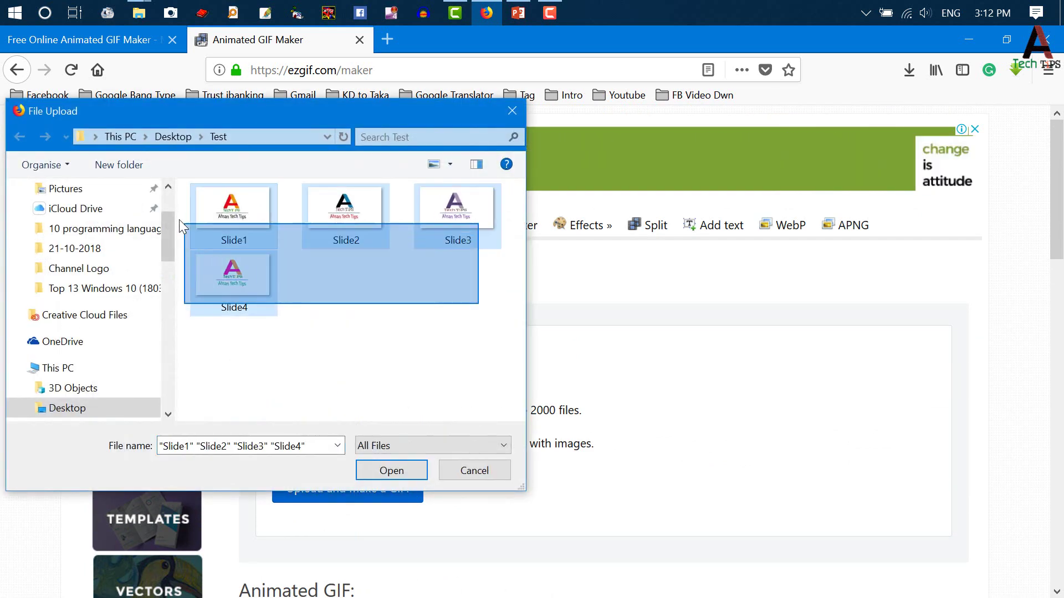
pyautogui.click(400, 467)
pyautogui.scroll(-2, 329, 410)
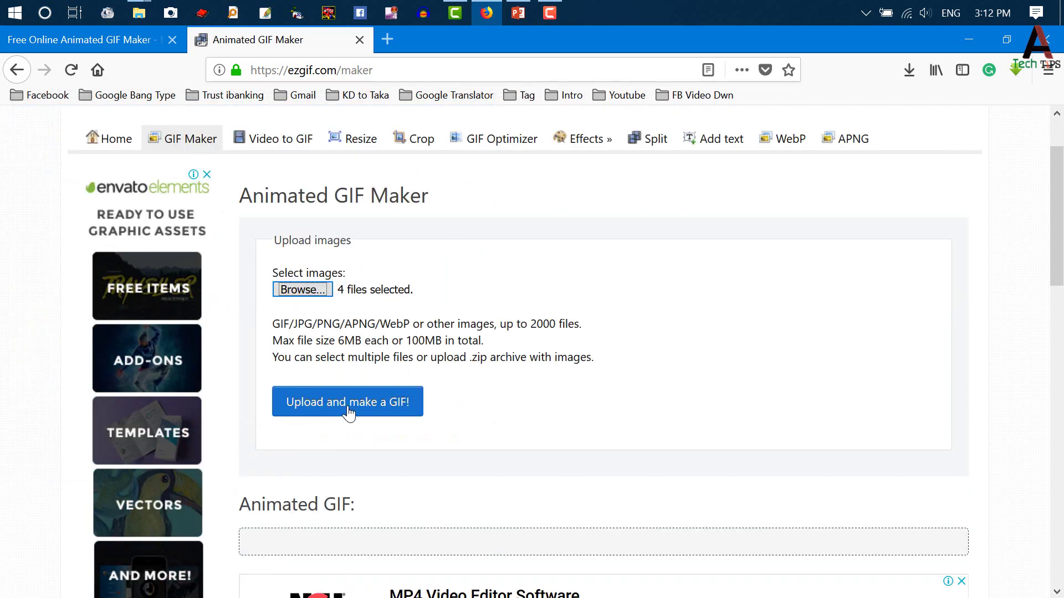
pyautogui.click(377, 410)
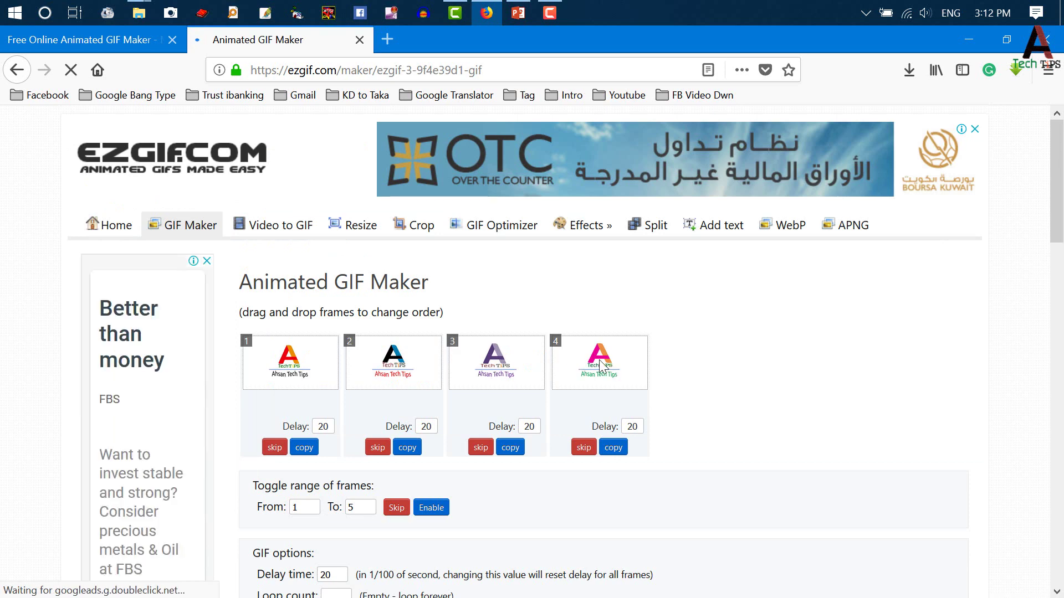
pyautogui.scroll(-8, 278, 415)
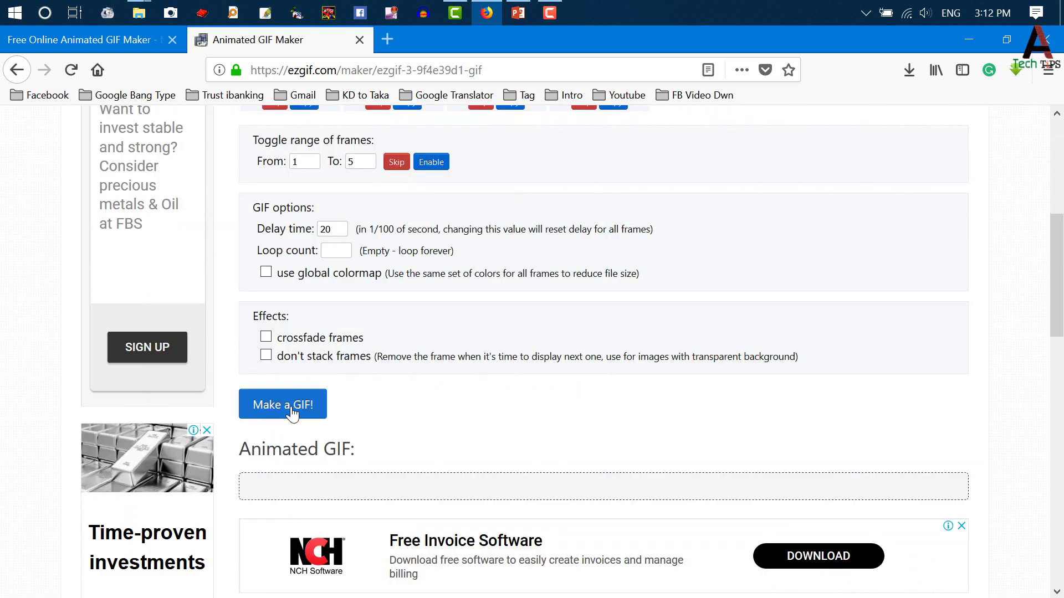
# Step: Make the 4-frame GIF and review the 1200x675, 119.29KiB result
pyautogui.click(292, 414)
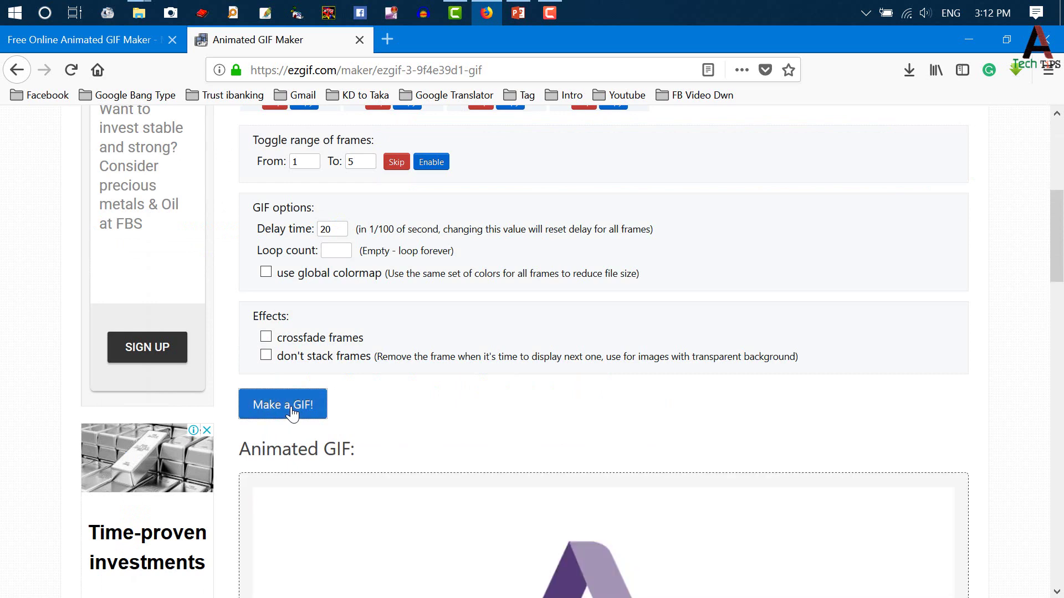
pyautogui.scroll(-10, 300, 404)
pyautogui.scroll(4, 300, 404)
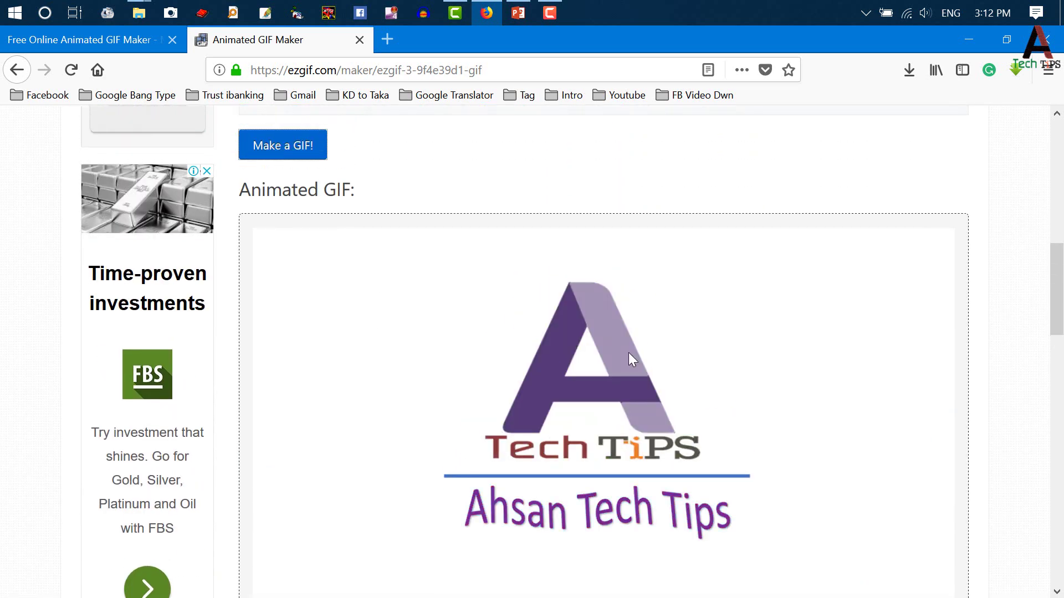
pyautogui.scroll(-8, 636, 377)
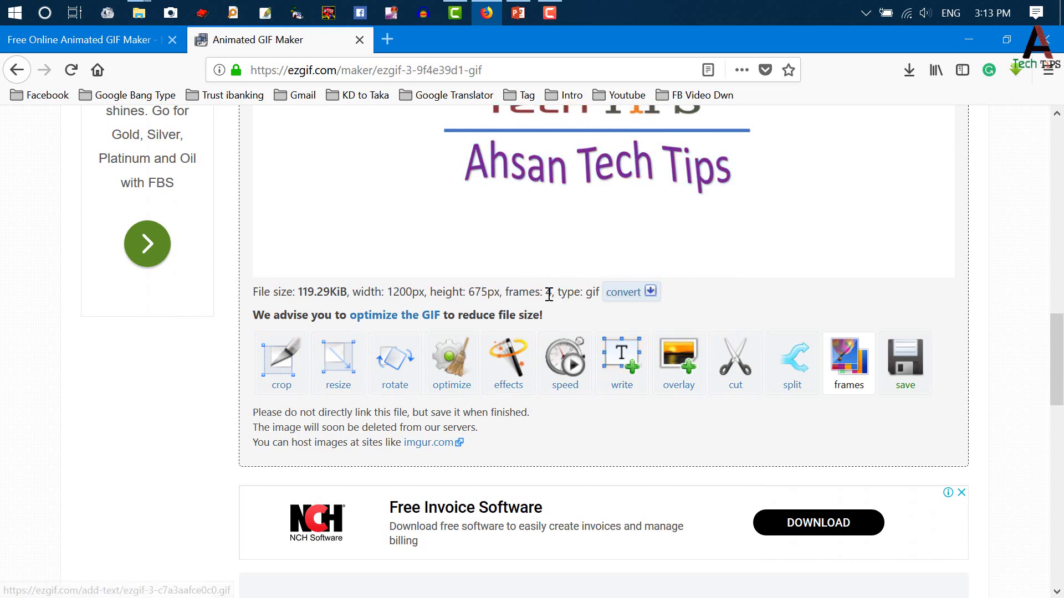
pyautogui.scroll(4, 554, 294)
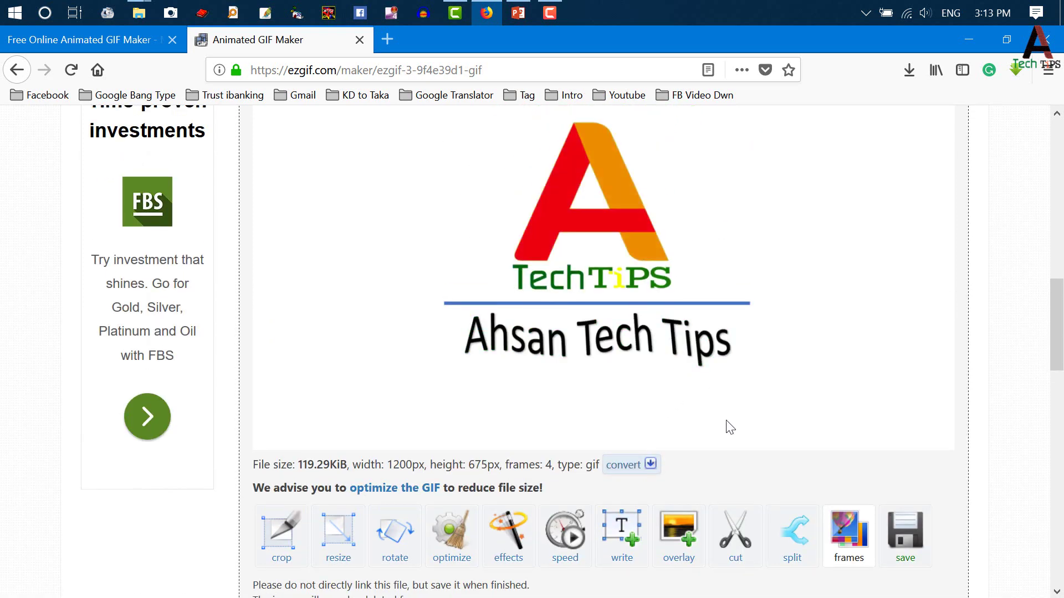
# Step: Download the EZGIF animation as ezgif.com-gif-maker.gif and show it in its Downloads folder
pyautogui.click(905, 545)
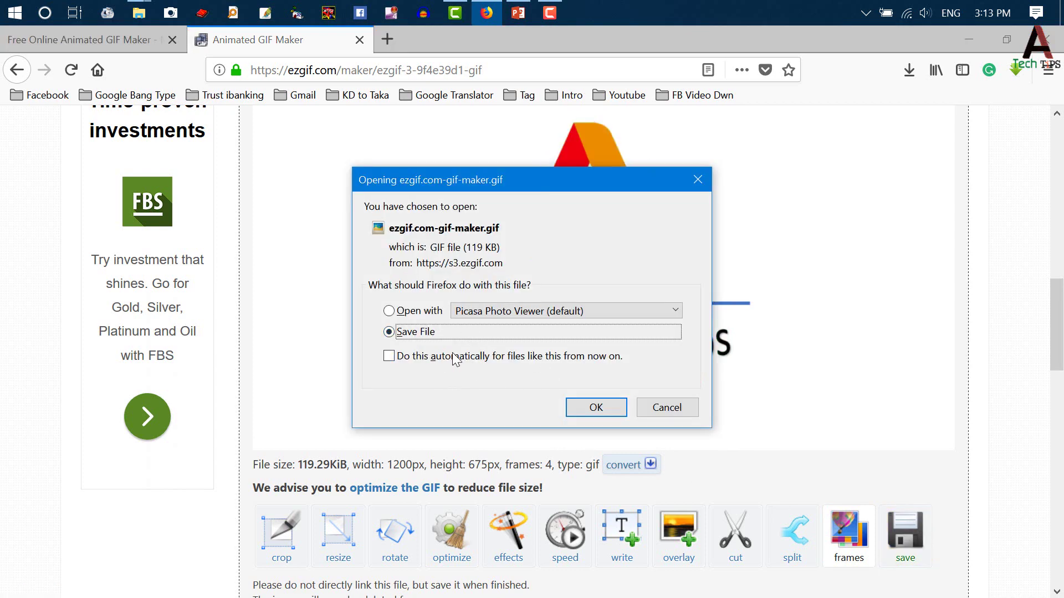
pyautogui.click(598, 408)
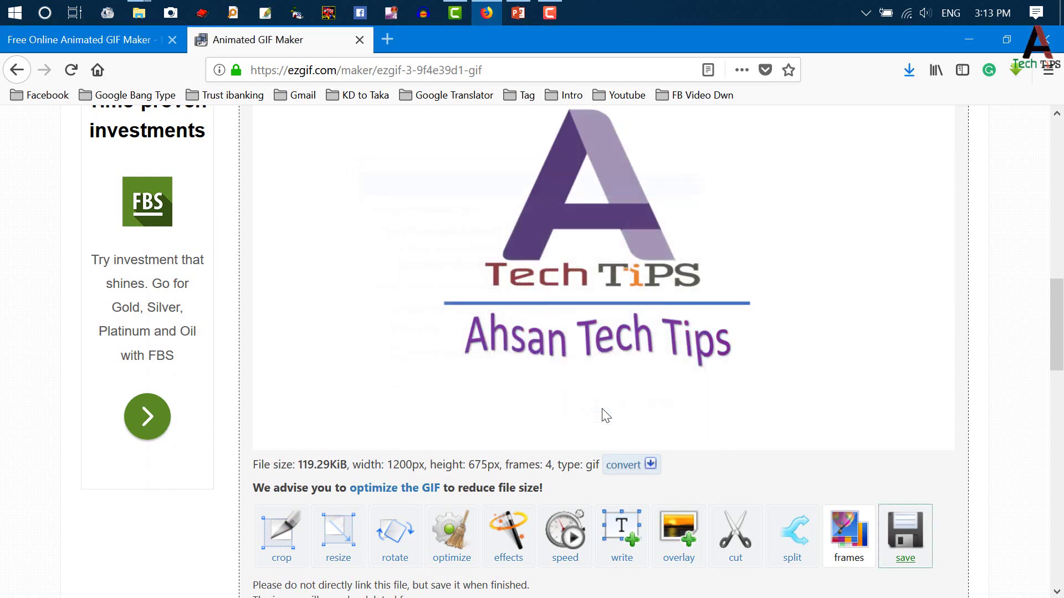
pyautogui.click(909, 71)
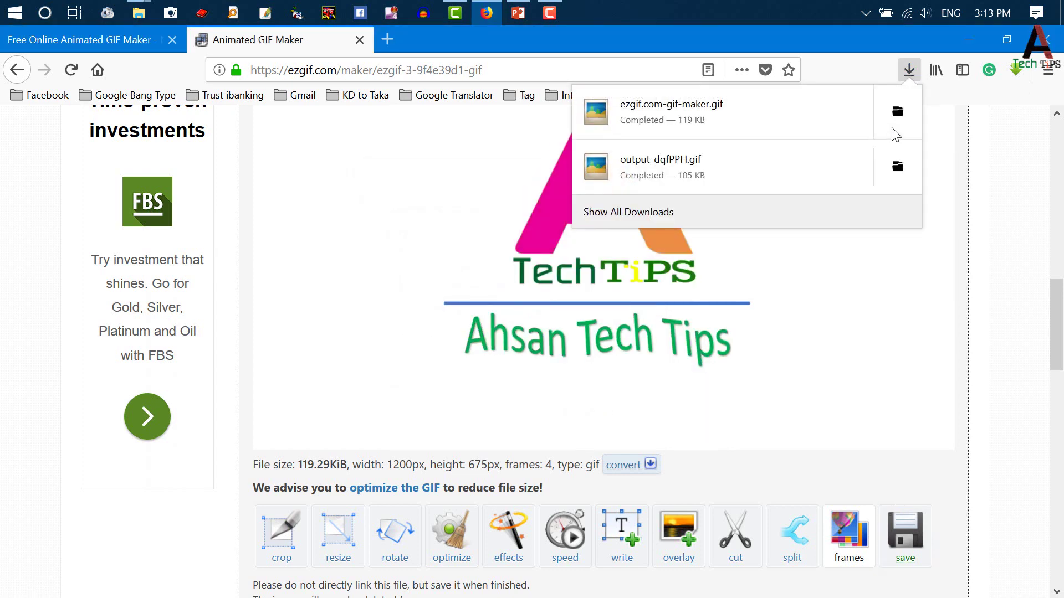
pyautogui.click(895, 110)
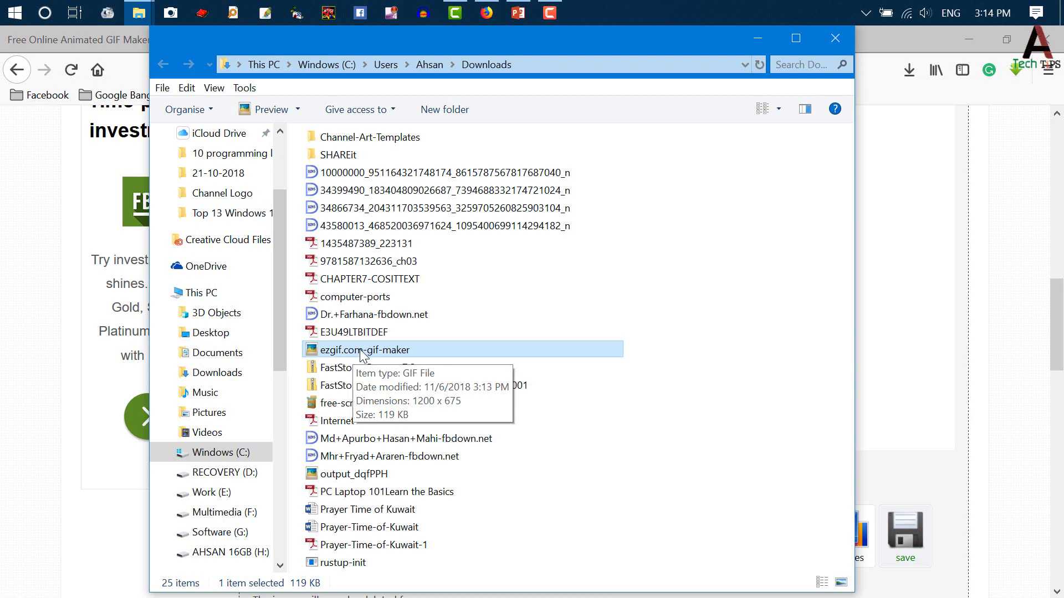
# Step: Play ezgif.com-gif-maker.gif from Downloads in Internet Explorer to view the animated Tech Tips logo
pyautogui.rightClick(361, 352)
pyautogui.moveTo(410, 373)
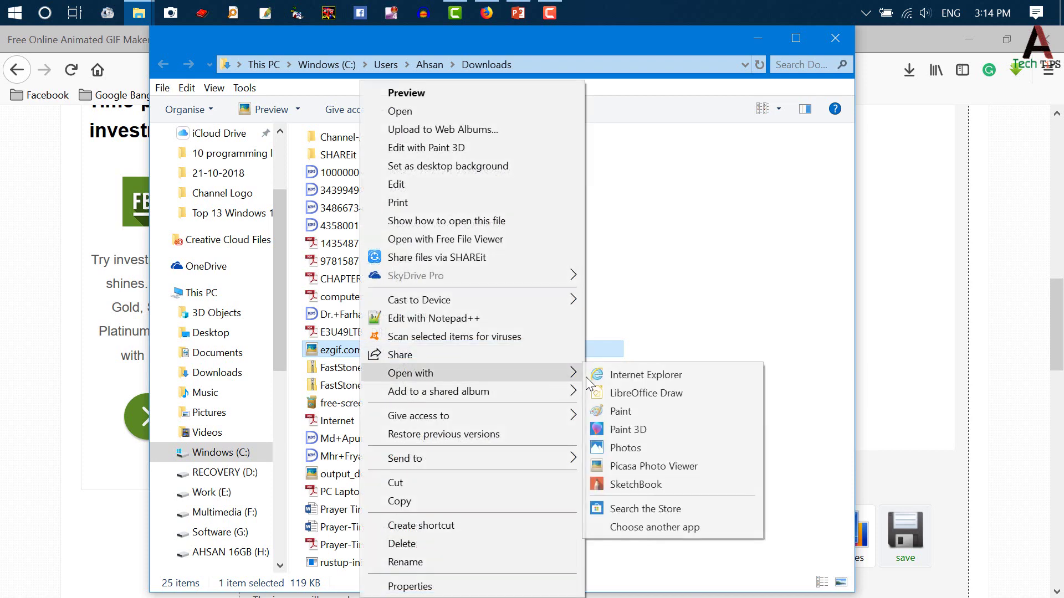
pyautogui.click(638, 375)
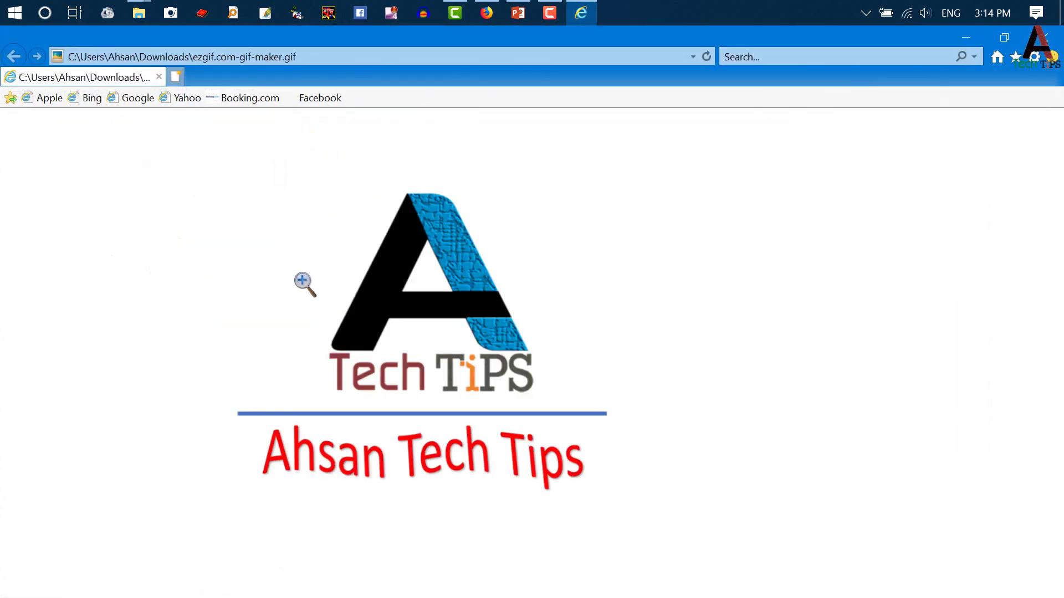